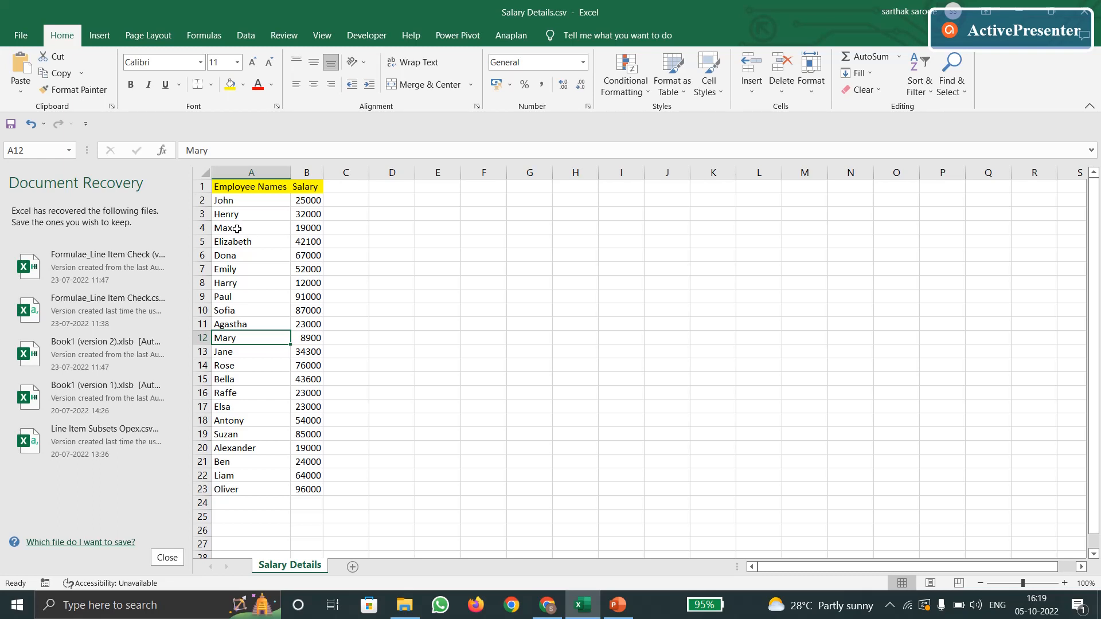
left_click(247, 231)
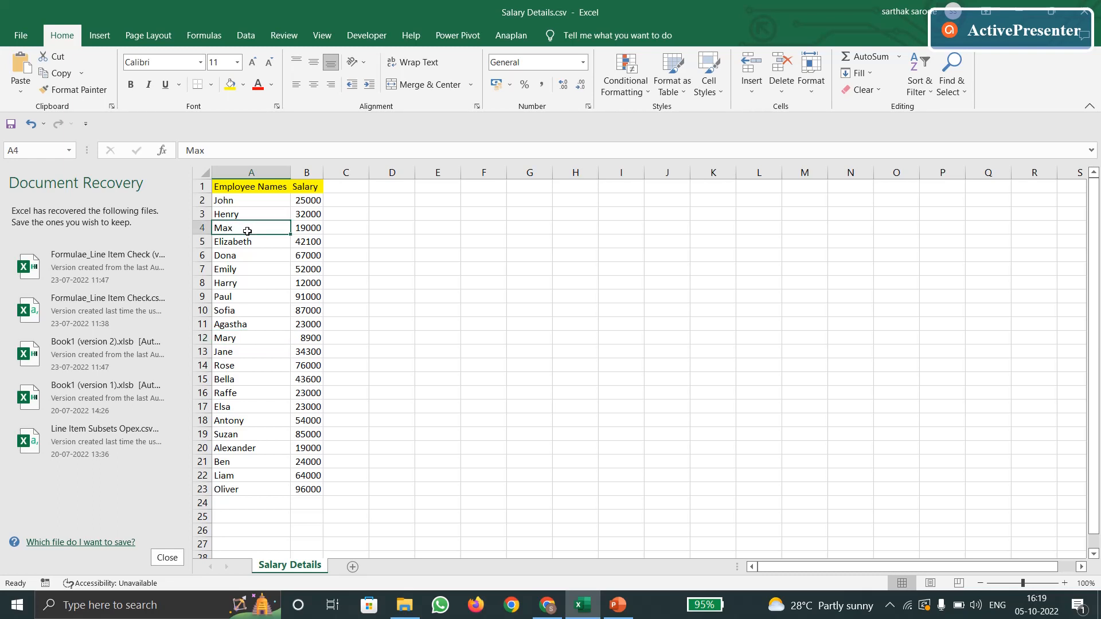
left_click(247, 285)
left_click(250, 338)
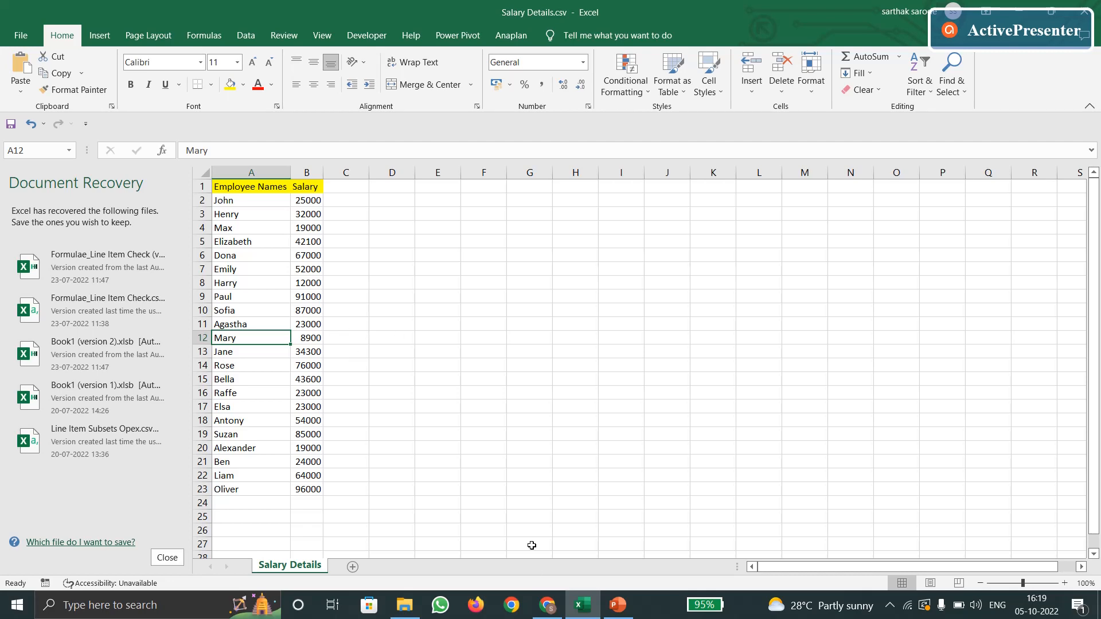
Switch to the Anaplan model in Chrome, open its general lists, and consult the Notes slide in PowerPoint before returning
left_click(547, 606)
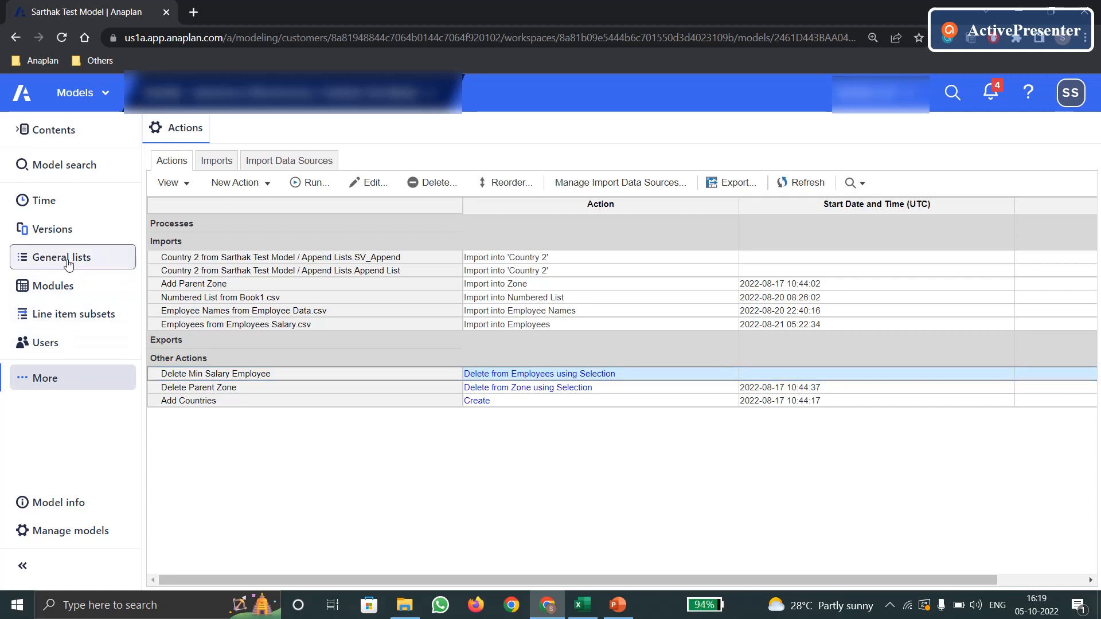
left_click(133, 260)
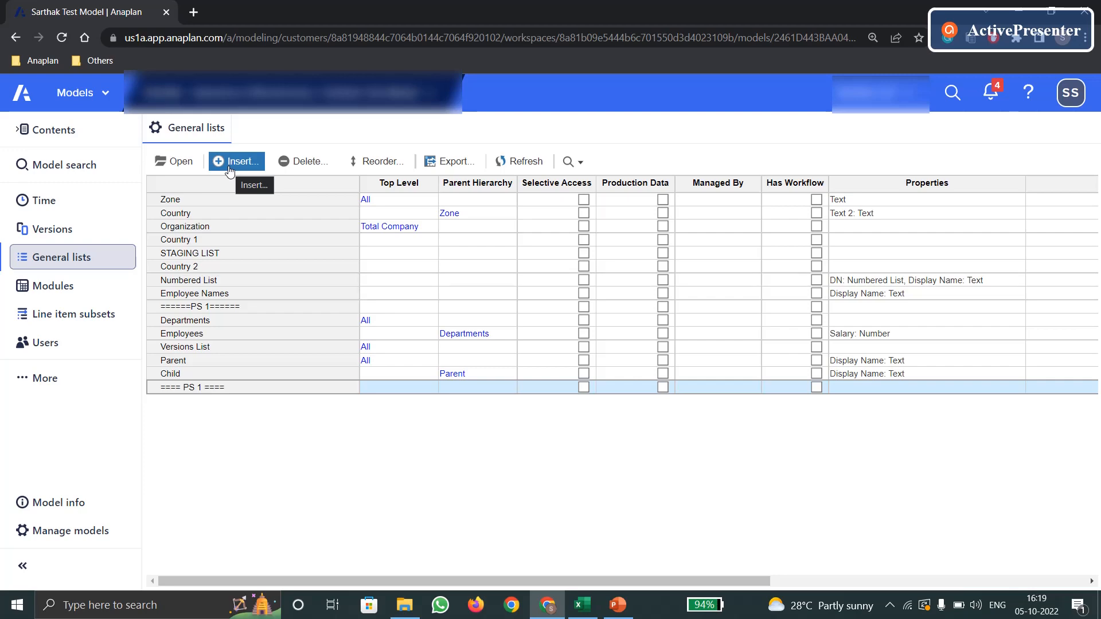
left_click(618, 605)
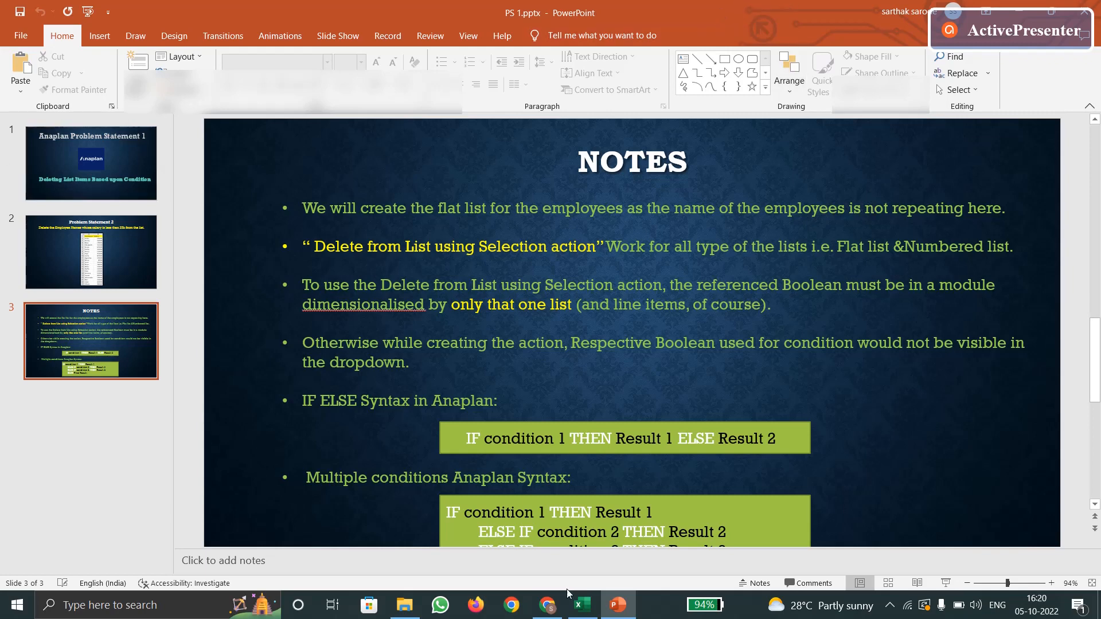
left_click(548, 605)
Insert a new general list named "01 Employee Names" at the end of the lists
left_click(234, 161)
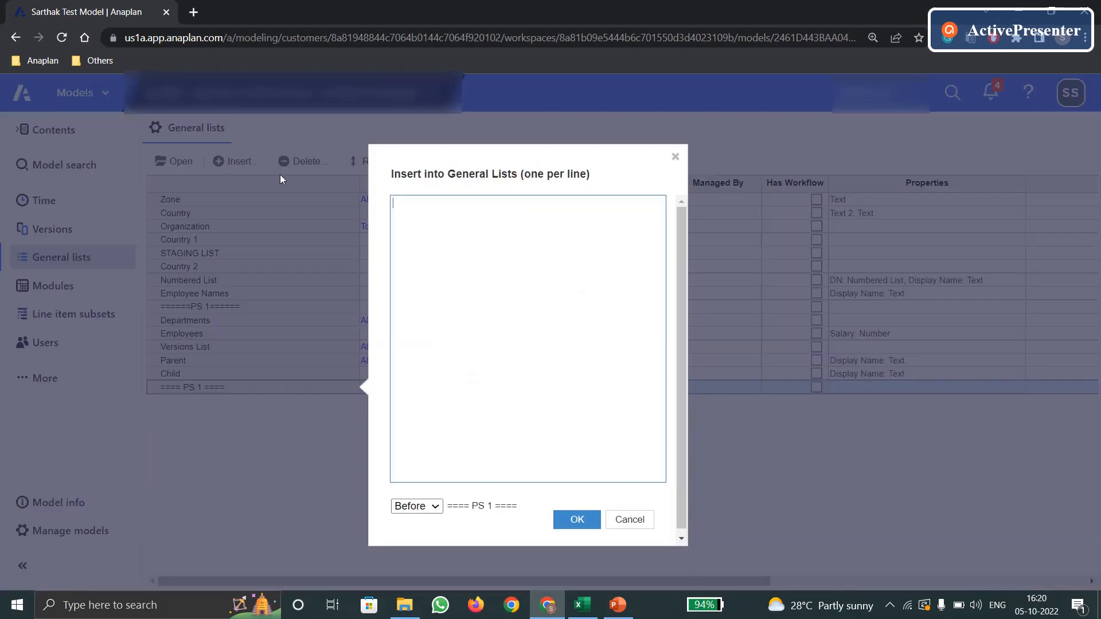
type("01")
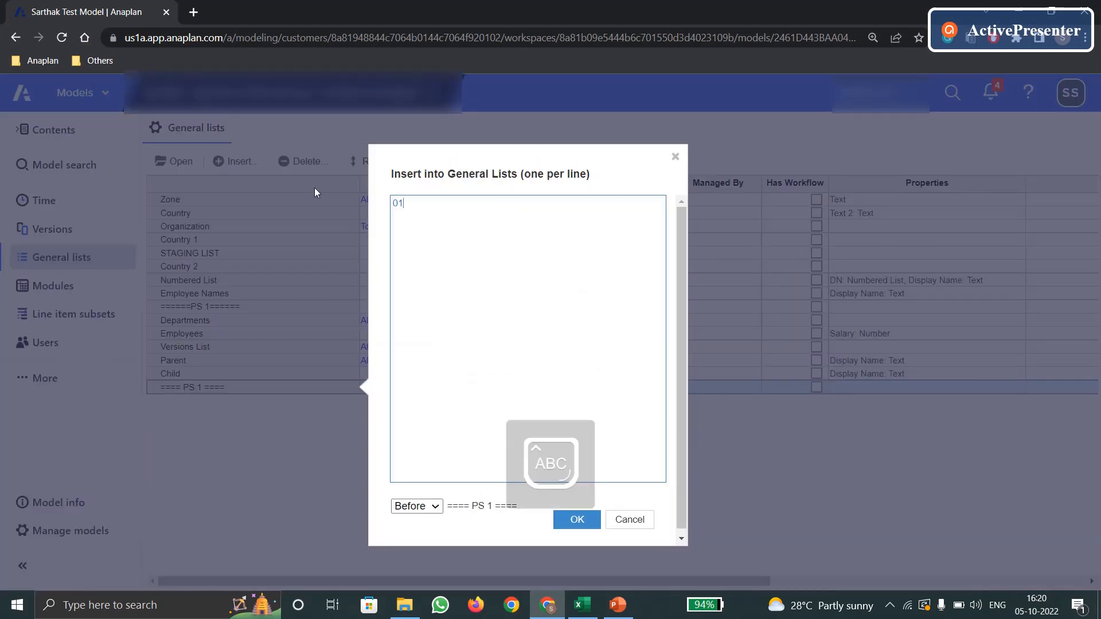
type(" Employee Names")
left_click(428, 507)
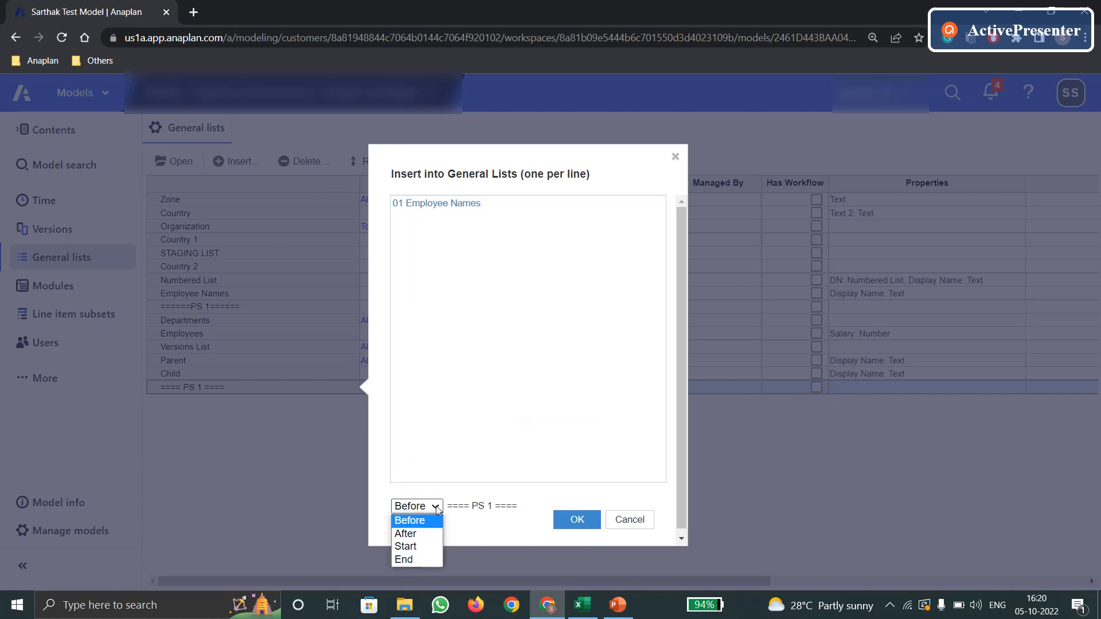
left_click(425, 558)
left_click(576, 522)
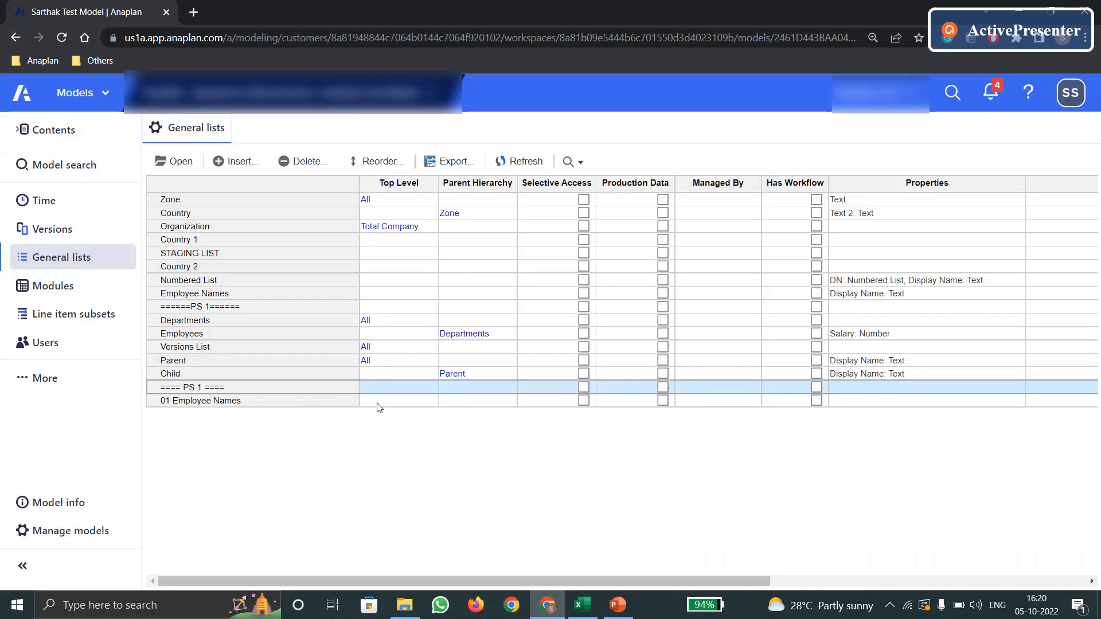
Set the Top Level of the 01 Employee Names list to All
left_click(383, 403)
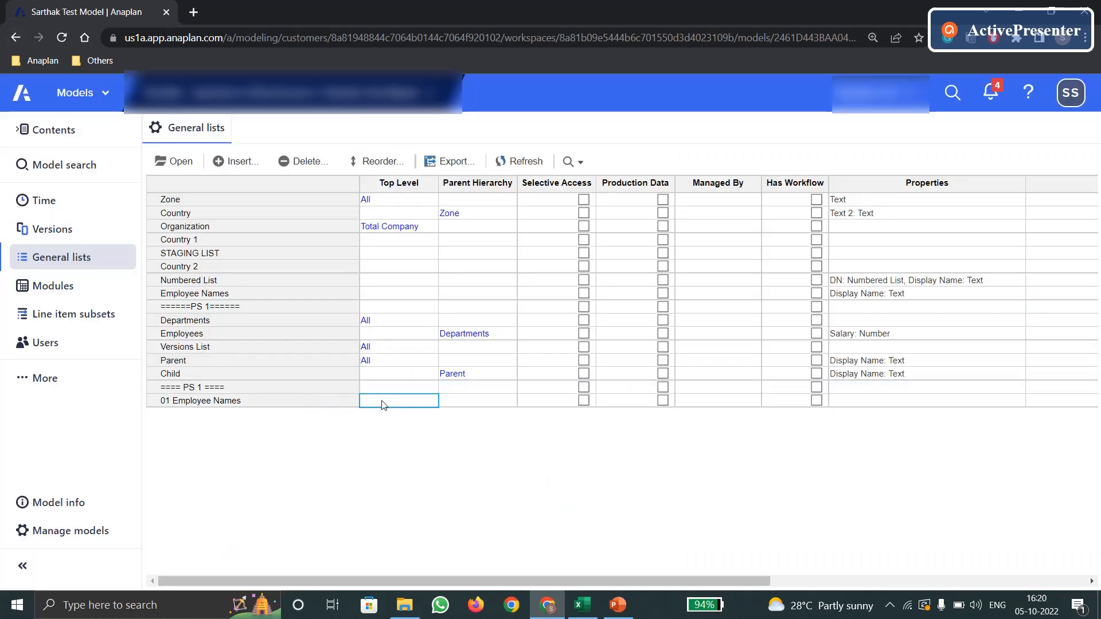
type("All")
key("Return")
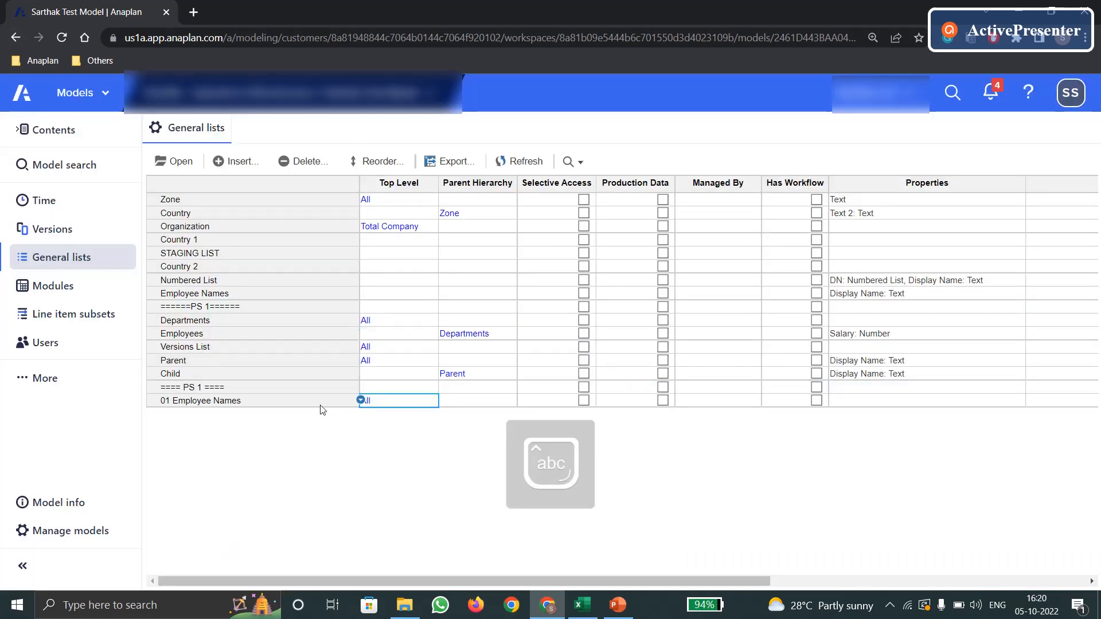
Open the 01 Employee Names list and upload Salary Details.csv from the Desktop as its import source
left_click(320, 404)
left_click(170, 158)
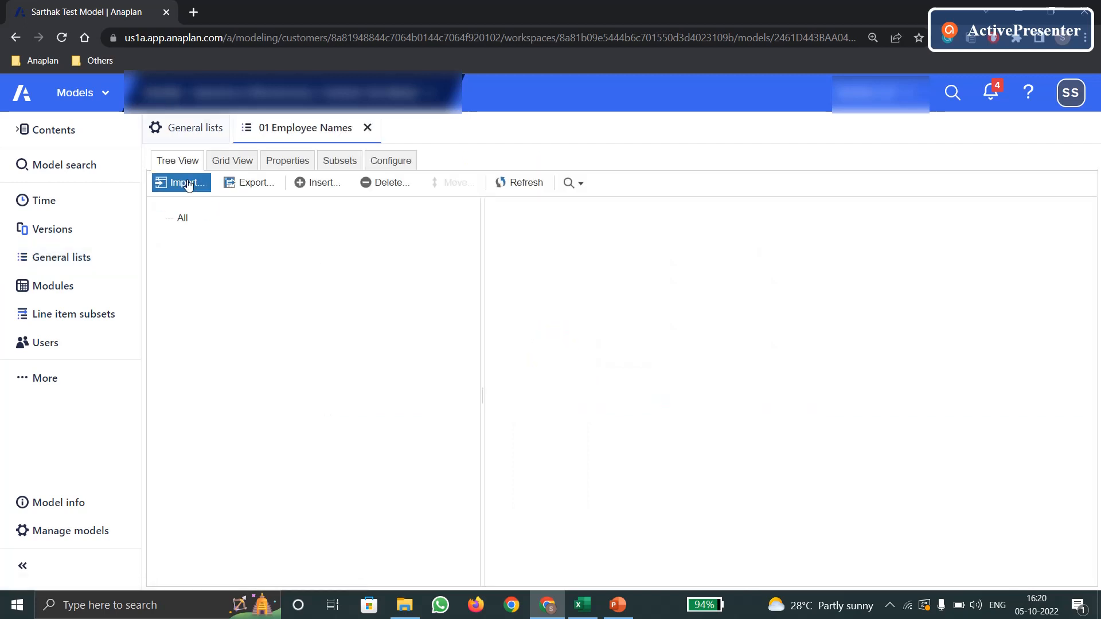
left_click(184, 182)
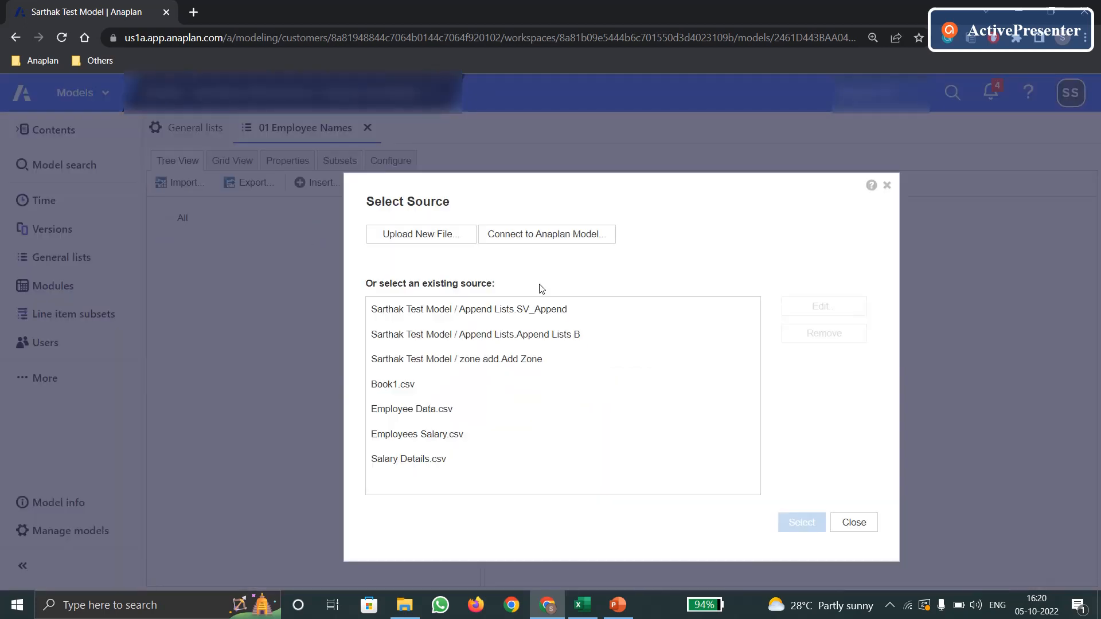
left_click(446, 237)
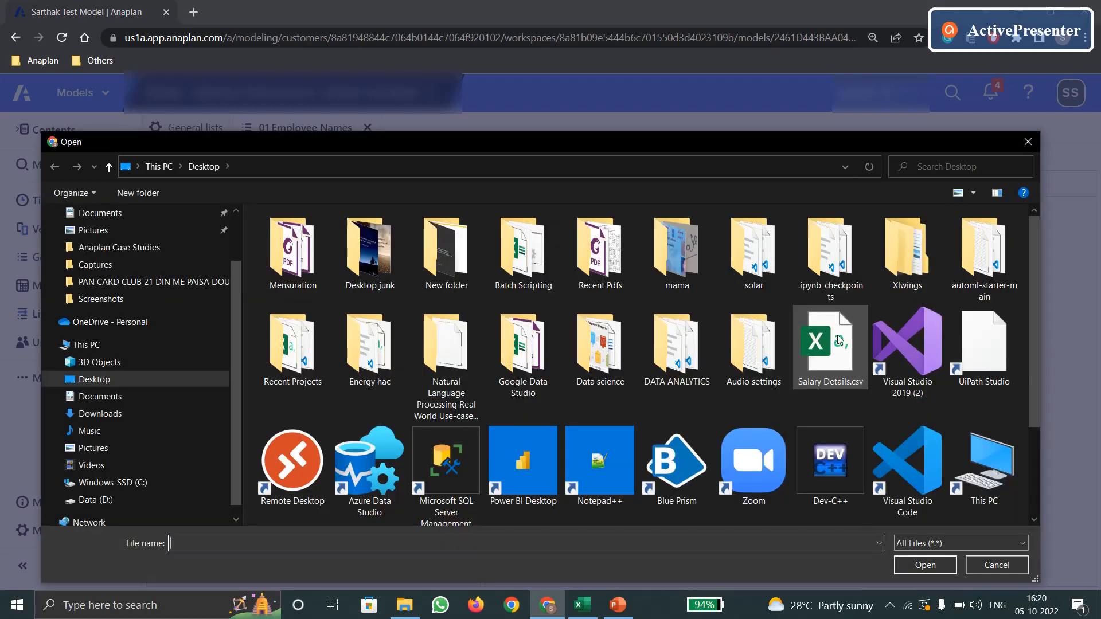
double_click(837, 335)
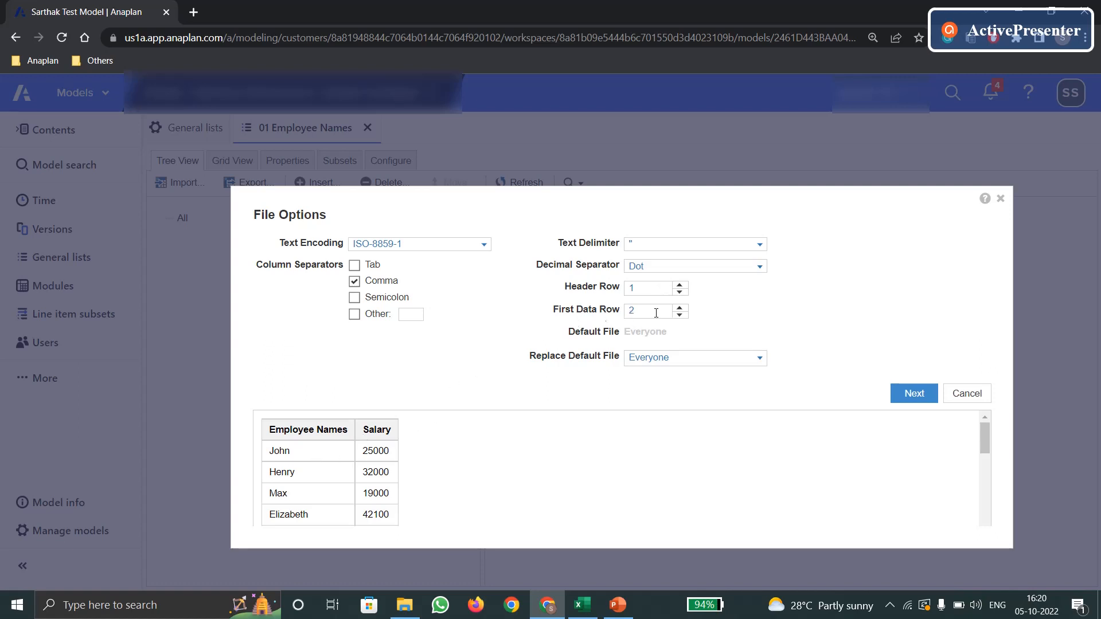
Accept the file options with first data row 2 and Replace Default File set to Everyone
left_click(682, 315)
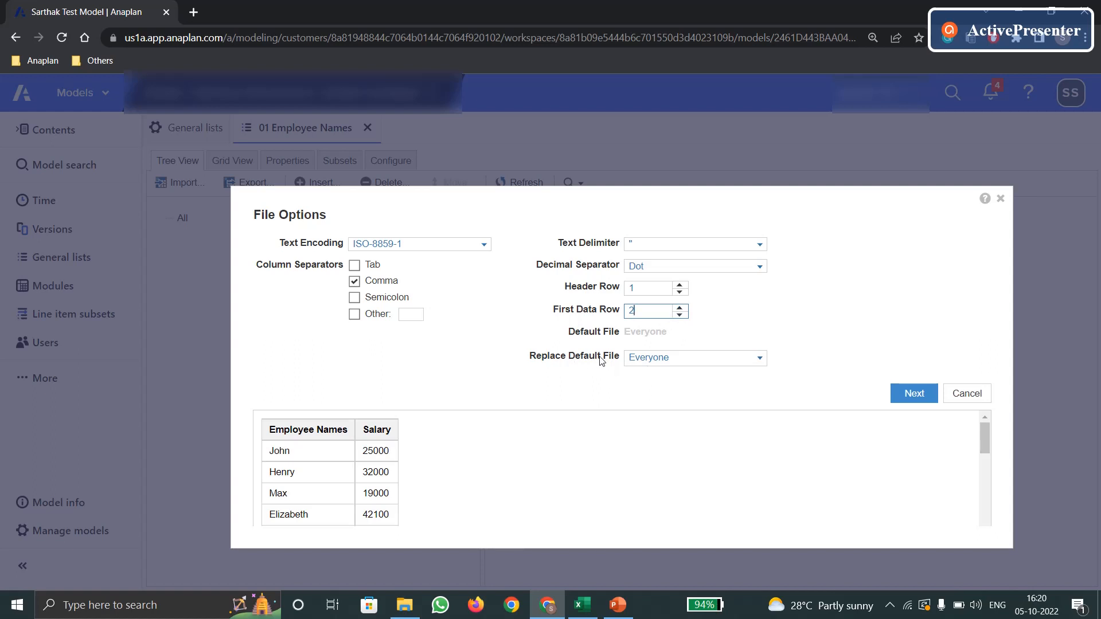
left_click(759, 361)
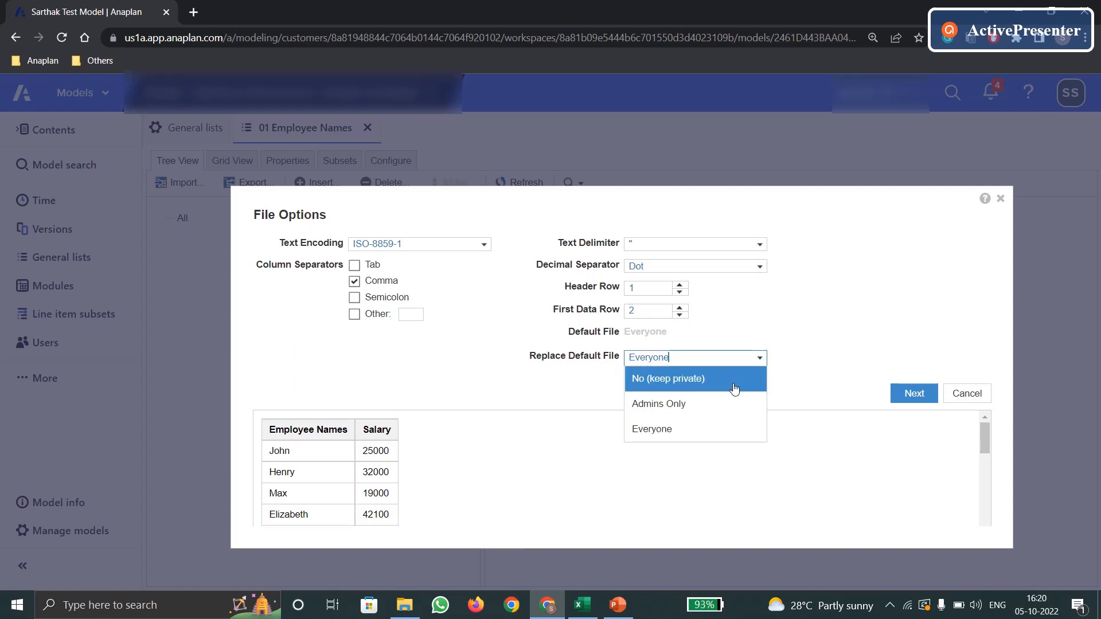
left_click(713, 430)
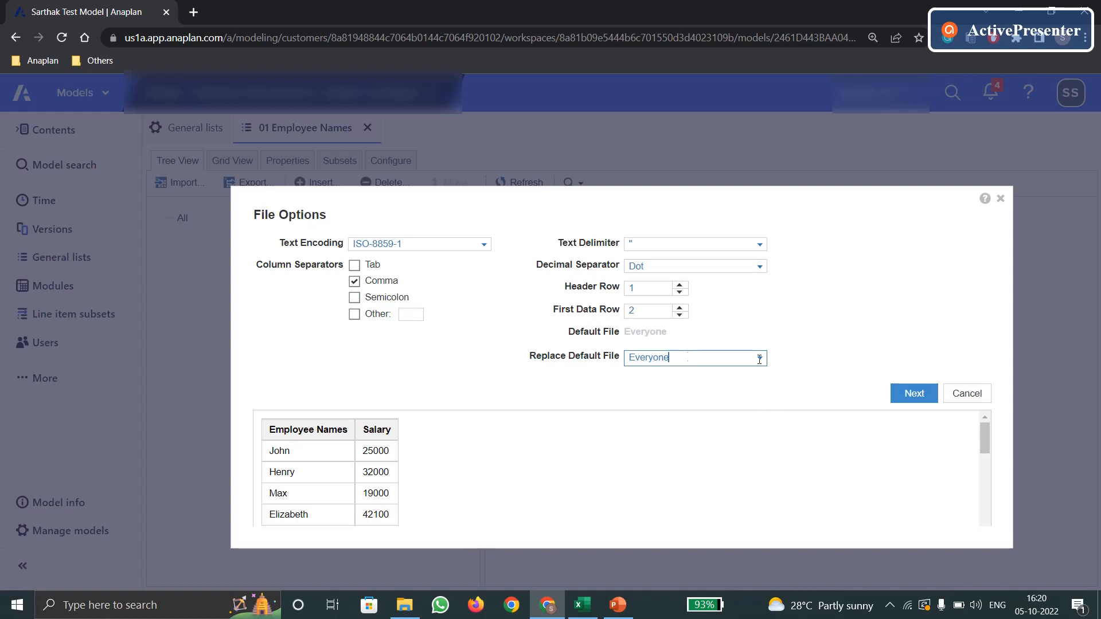
left_click(911, 393)
left_click(826, 422)
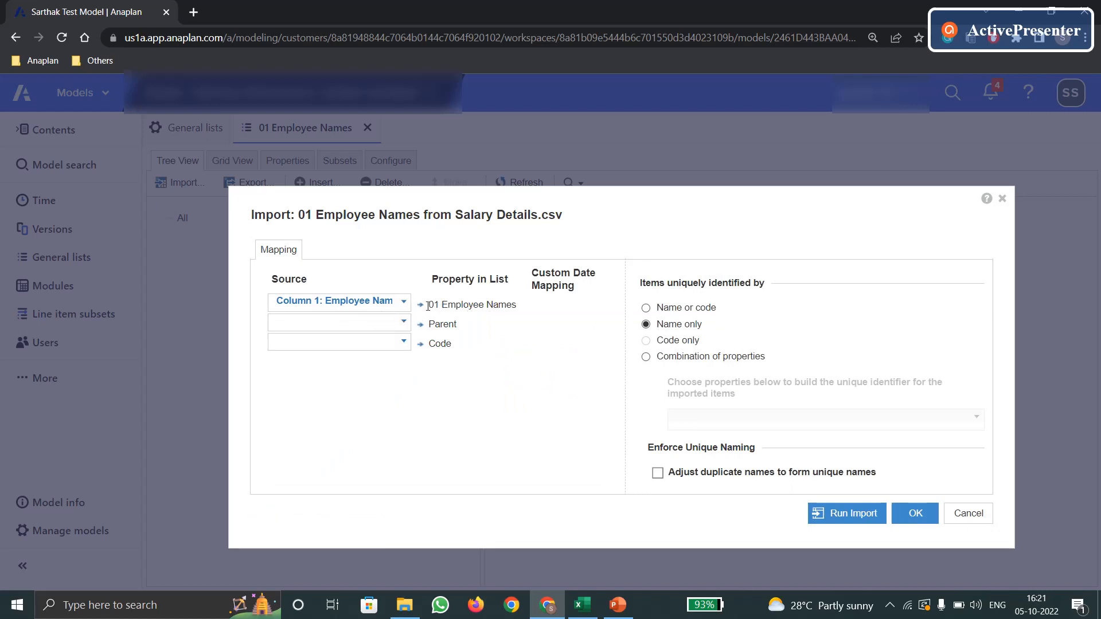
Map Column 1: Employee Names to the 01 Employee Names property, run the import and dismiss its result summary
left_click(404, 302)
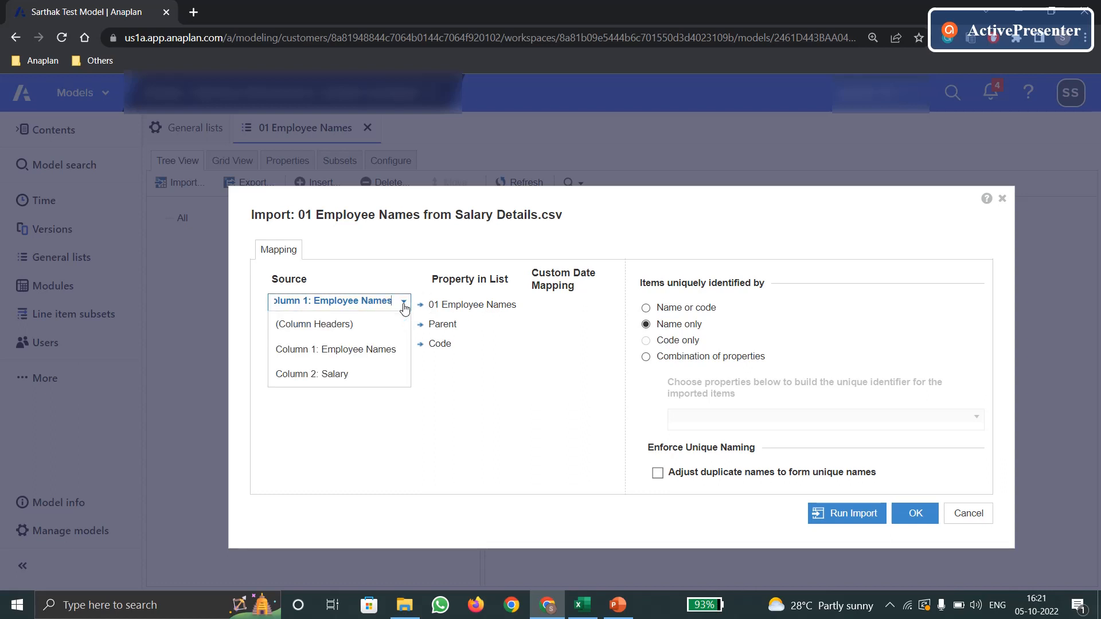
left_click(370, 351)
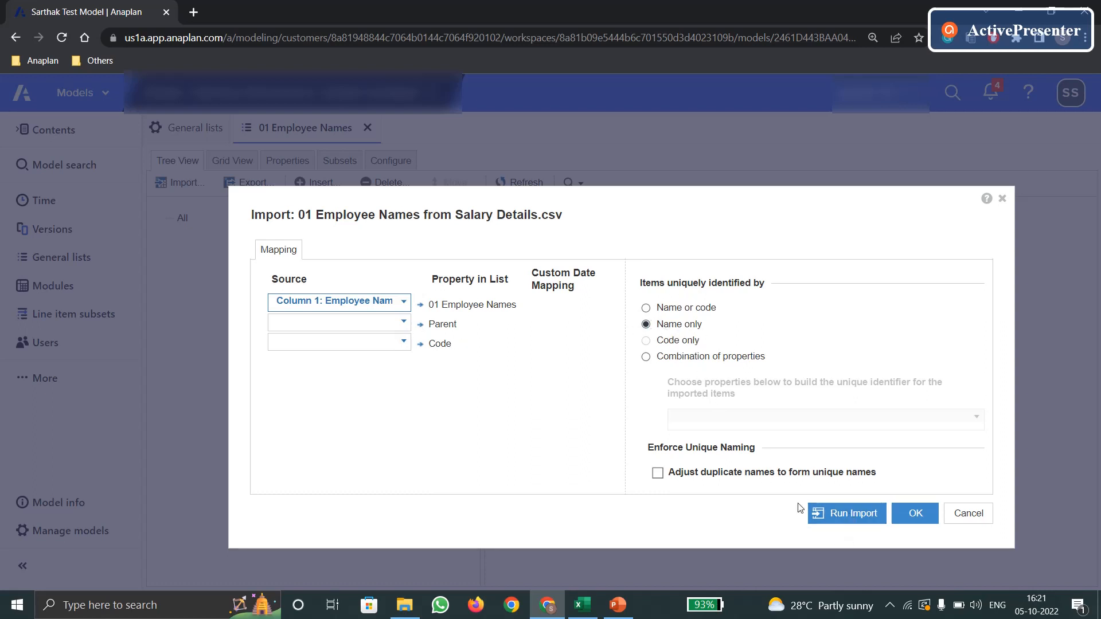
left_click(831, 517)
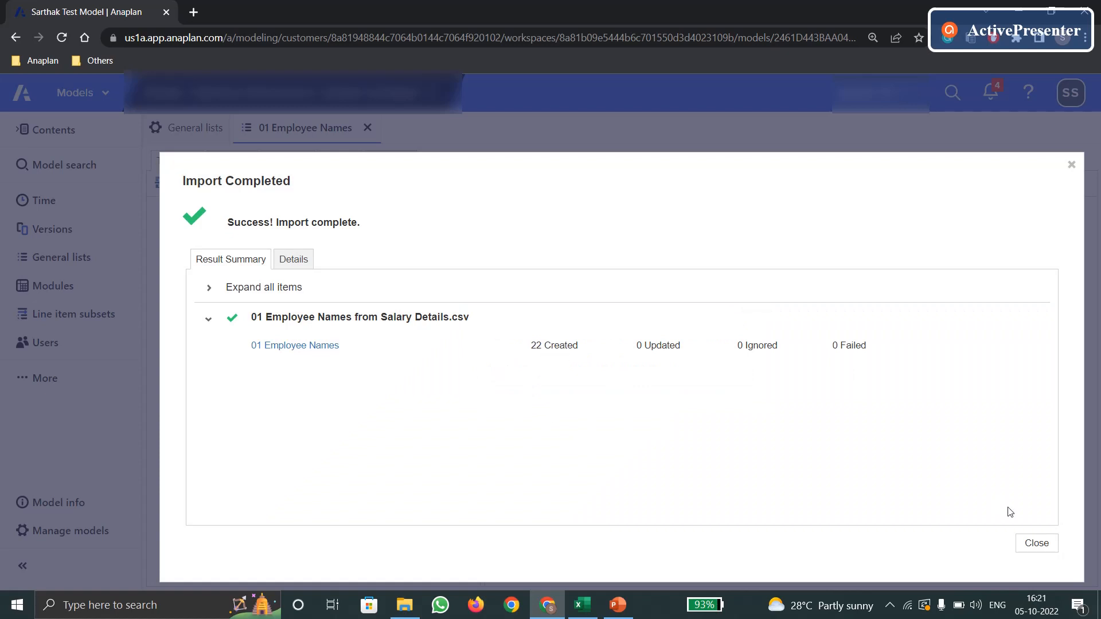
left_click(1038, 545)
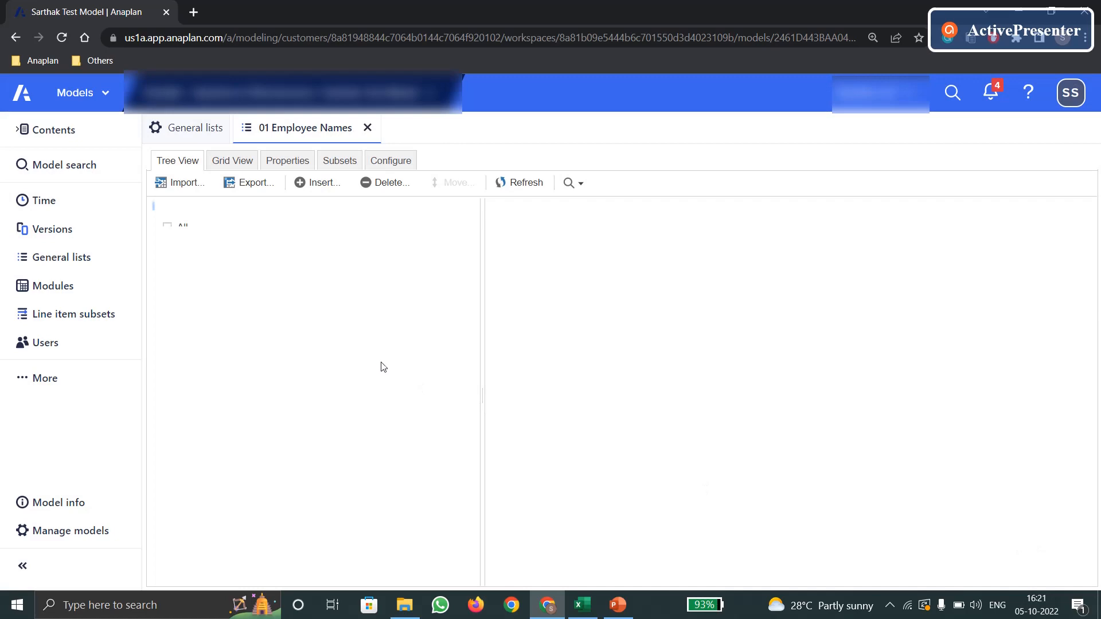
Start a new module from the modules list and enter a name beginning with "01 Employee De"
left_click(89, 292)
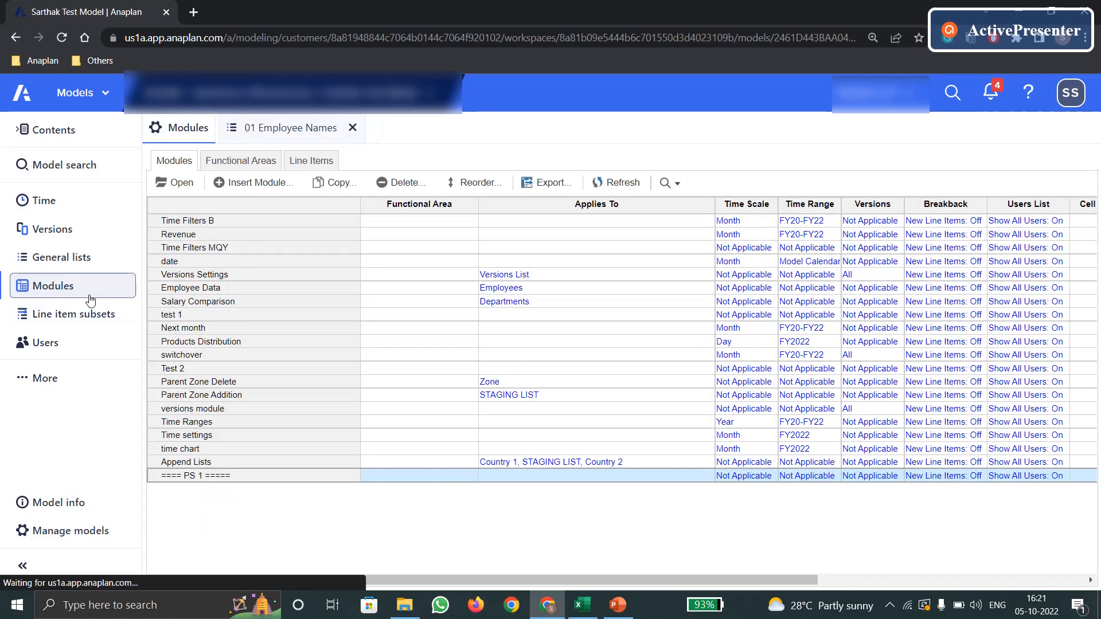
left_click(223, 182)
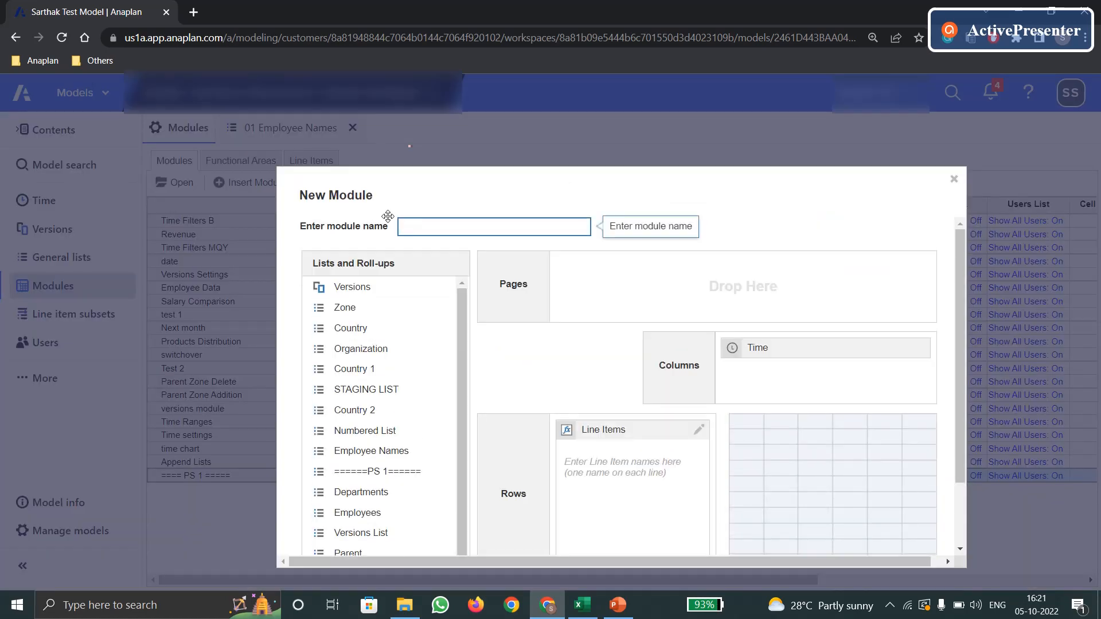
type("01 Em")
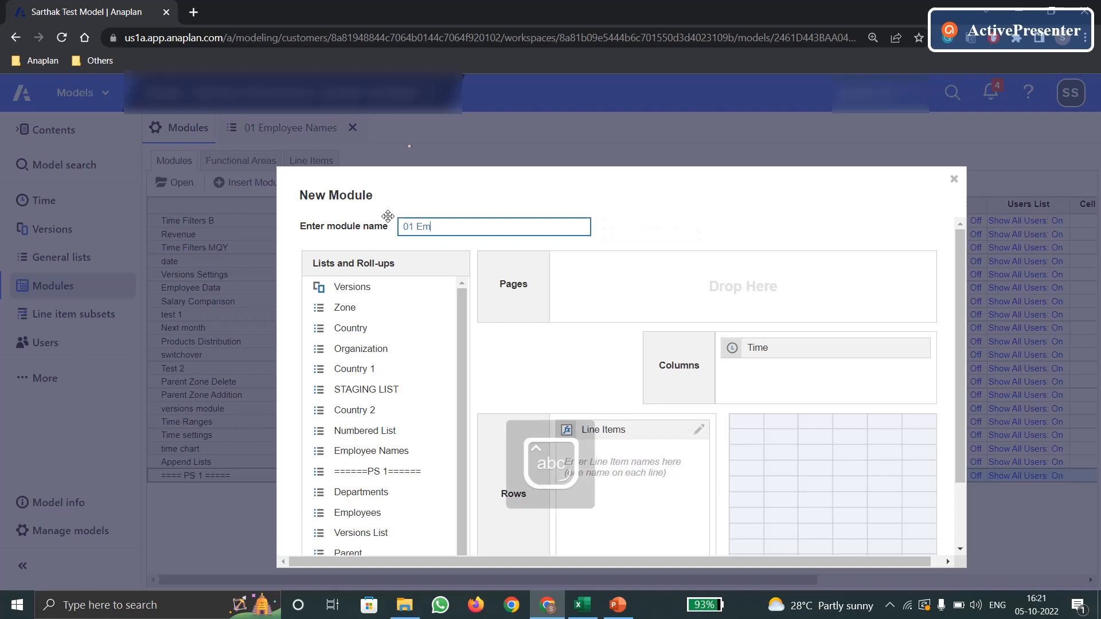
type("plo")
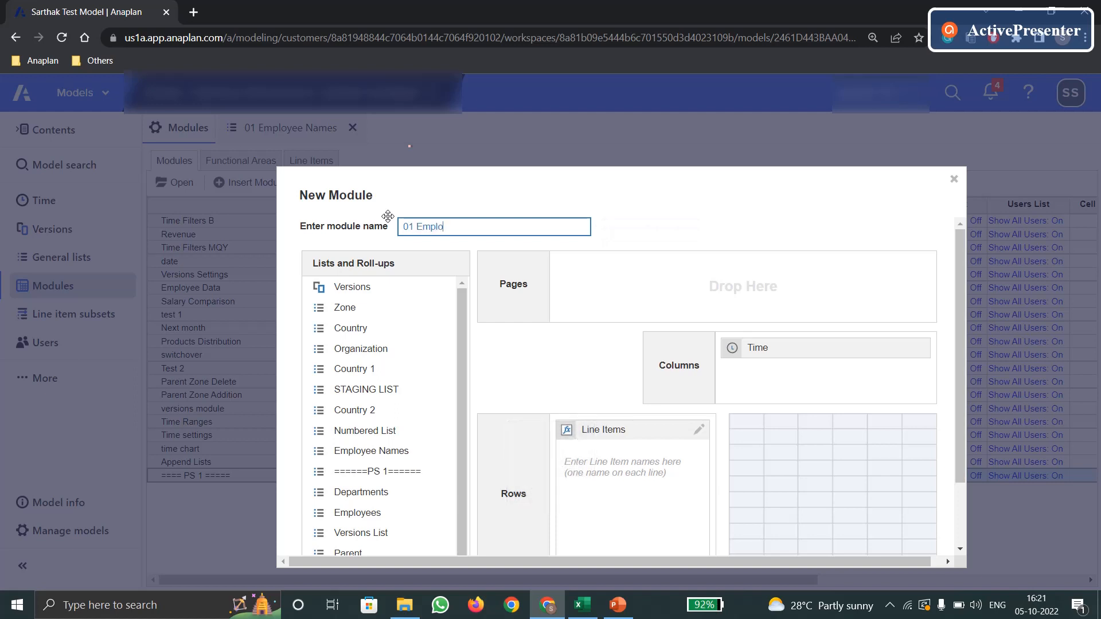
type("yye")
key("Caps_Lock")
key("BackSpace")
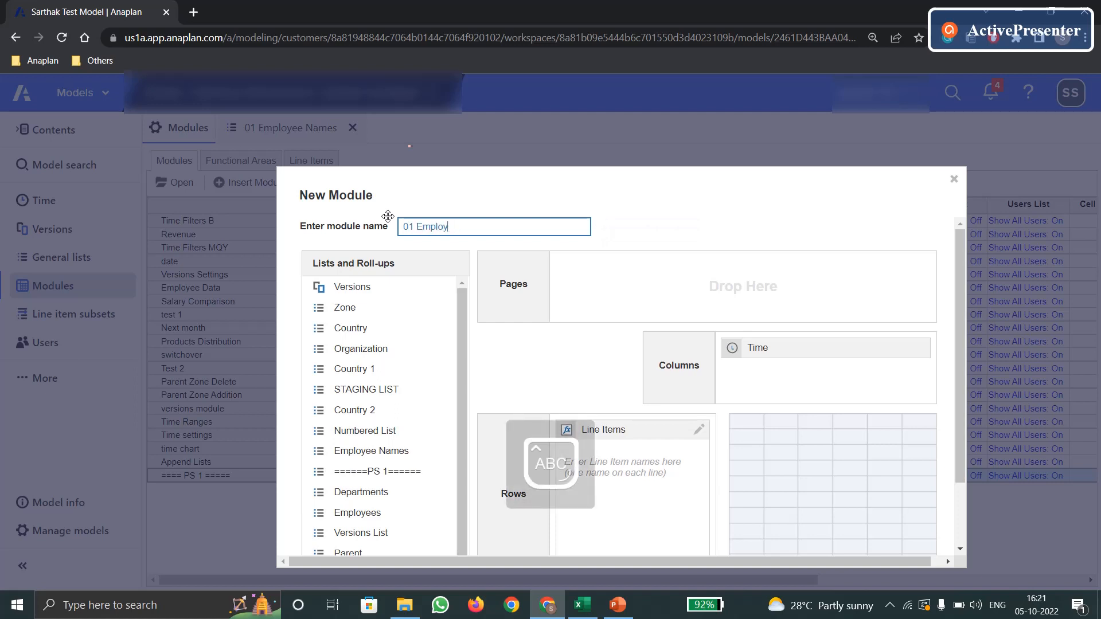
key("Caps_Lock")
type("ee Deatils")
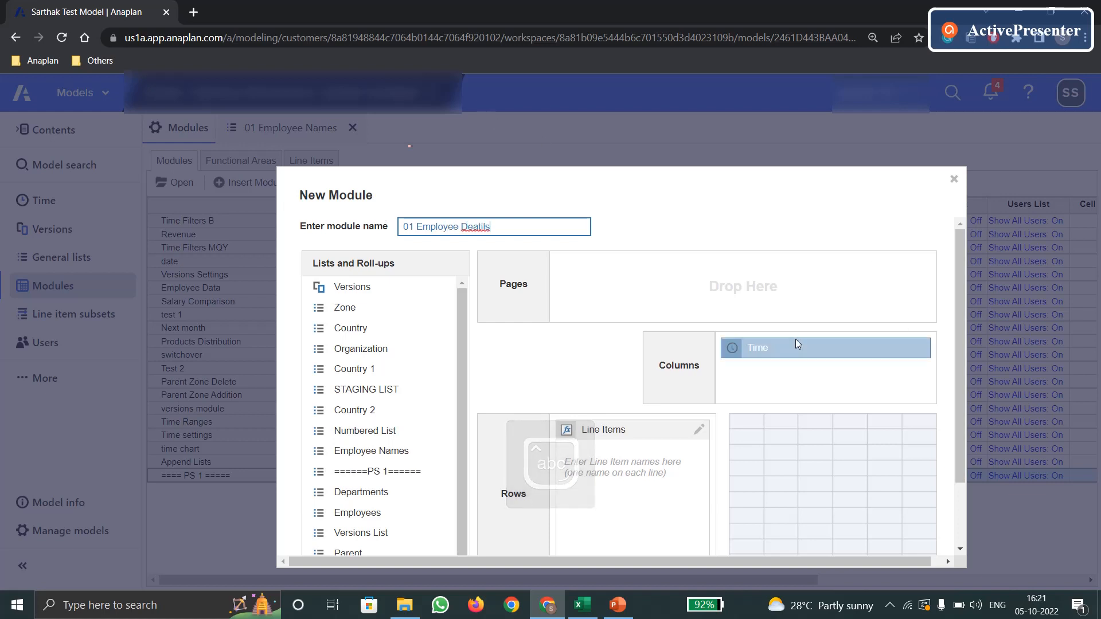
key("BackSpace")
key("BackSpace")
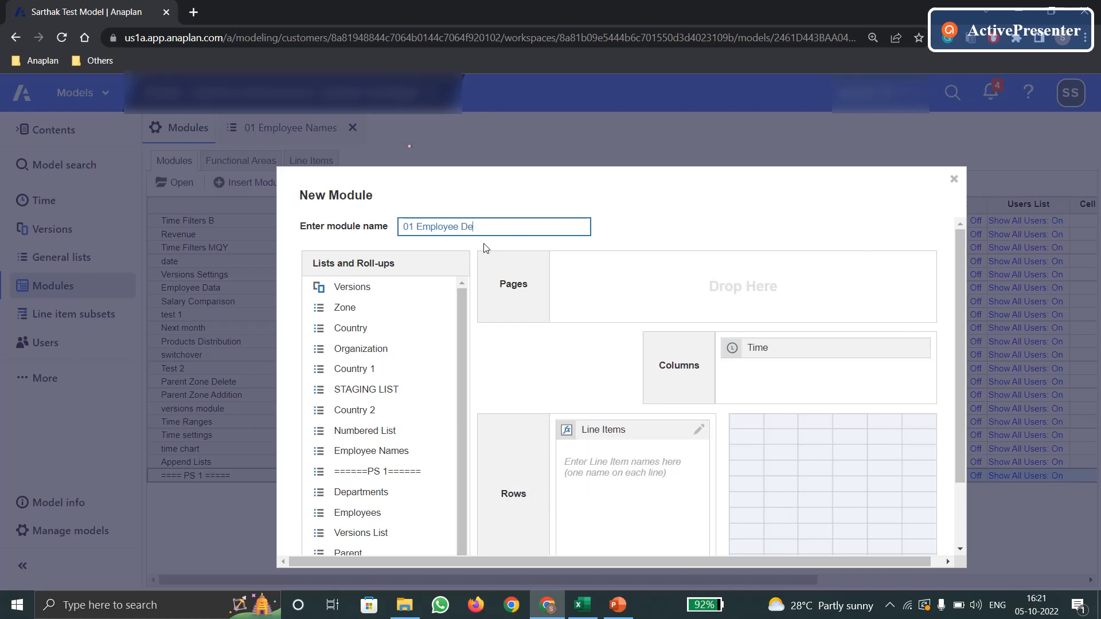
Replace Time with the 01 Employee Names list in the new module's columns
left_click_drag(786, 359, 394, 410)
scroll(395, 416, "down", 3)
scroll(406, 450, "down", 3)
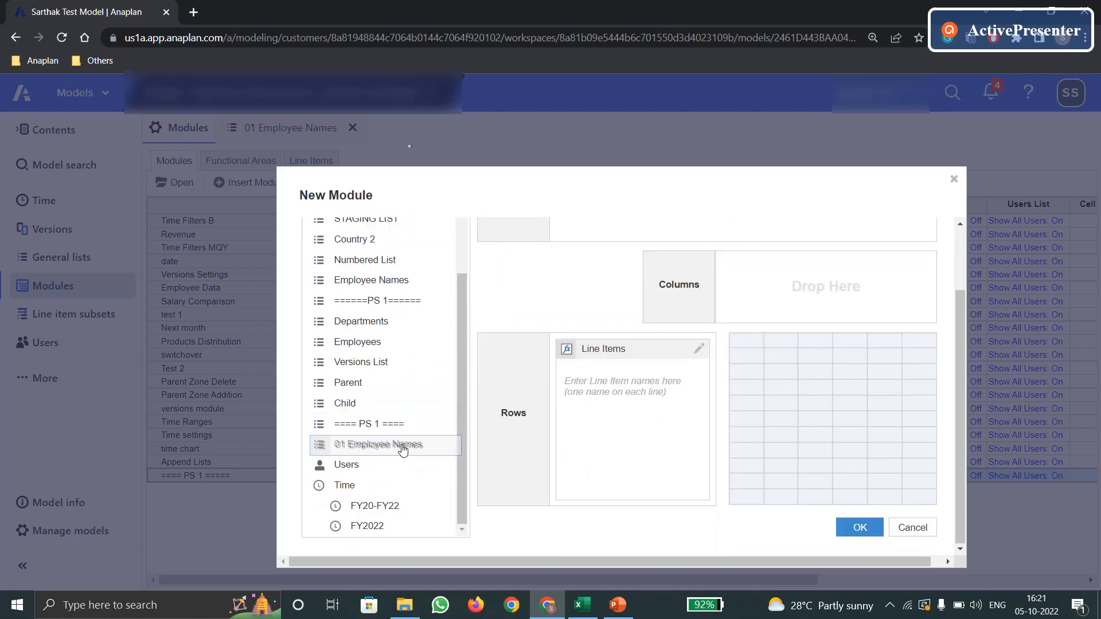
left_click_drag(356, 444, 814, 290)
Add a Salary line item, then swap the axes so line items are in columns and 01 Employee Names in rows
left_click(592, 381)
key("Caps_Lock")
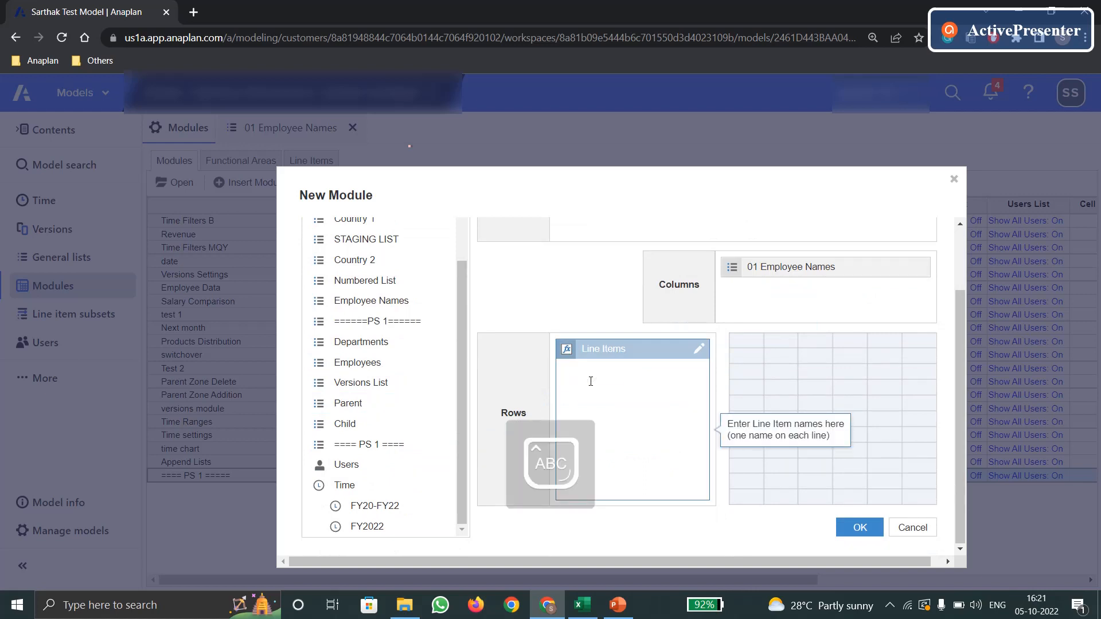
type("Salary")
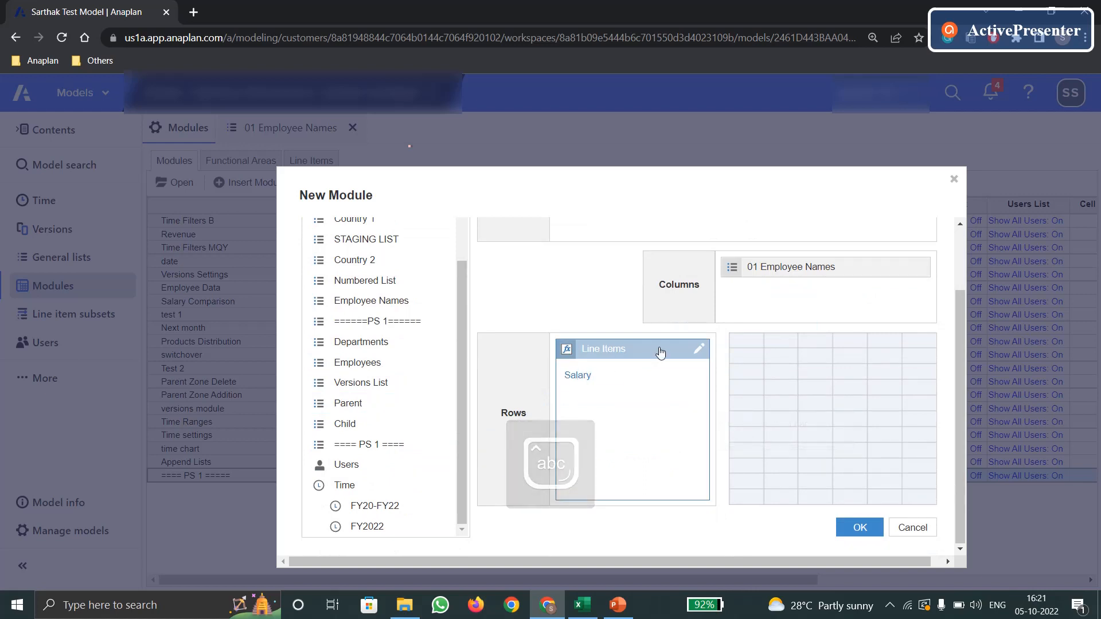
left_click_drag(660, 349, 628, 362)
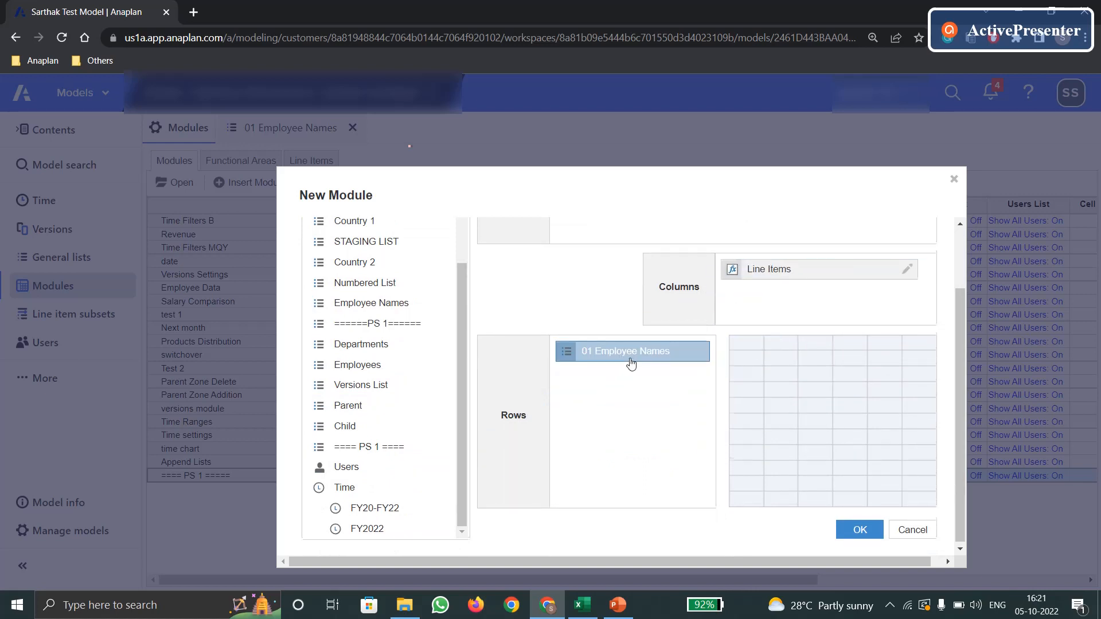
scroll(658, 439, "down", 2)
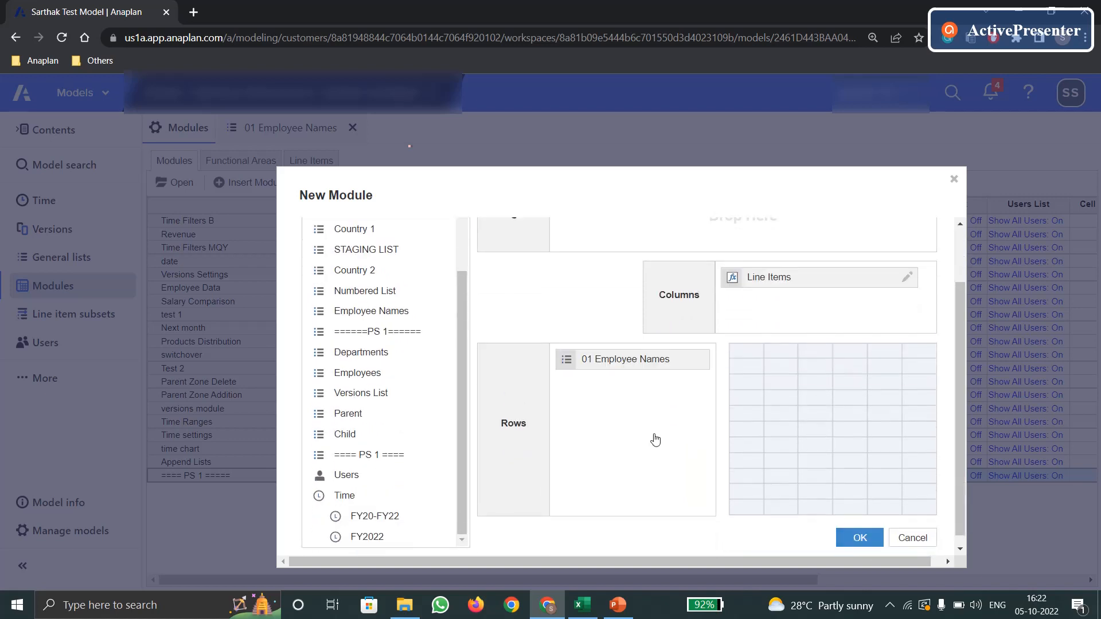
Finish creating the 01 Employee Details module and start a data import into it
left_click(860, 537)
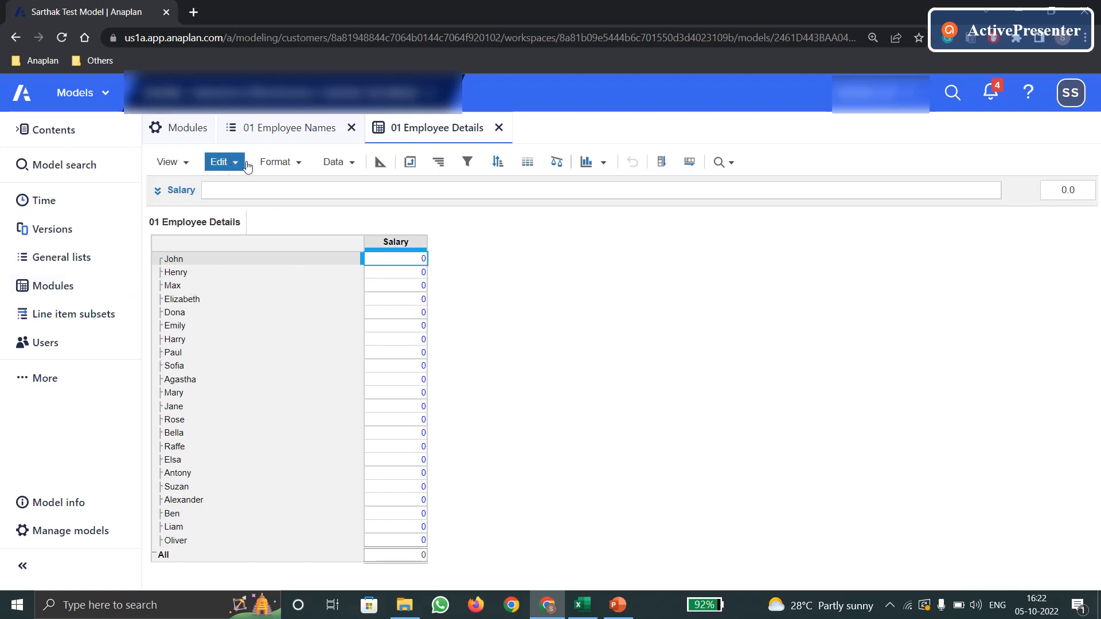
left_click(276, 162)
left_click(336, 163)
left_click(346, 185)
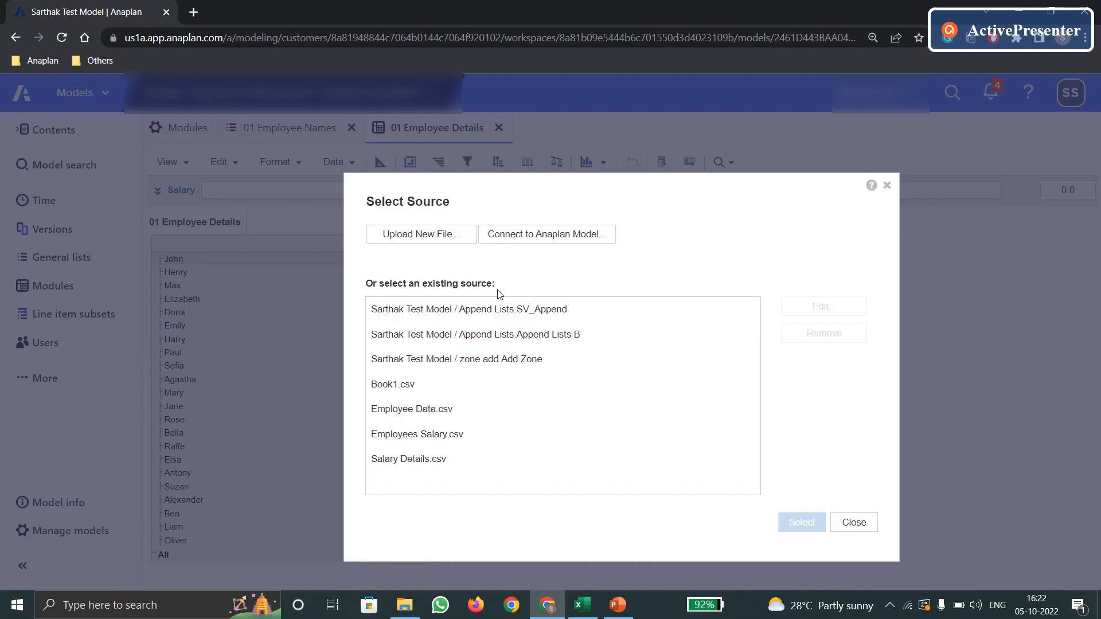
Upload Salary Details.csv from the Desktop as the import source, keep its comma-separated file options and accept it as the default file for everyone
left_click(446, 236)
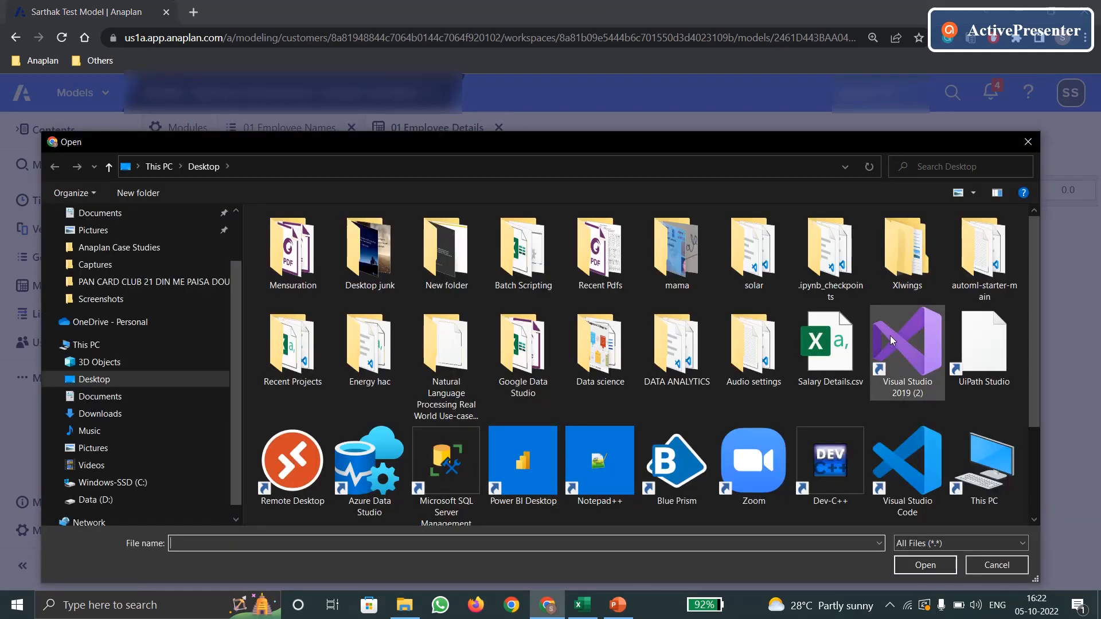
double_click(835, 348)
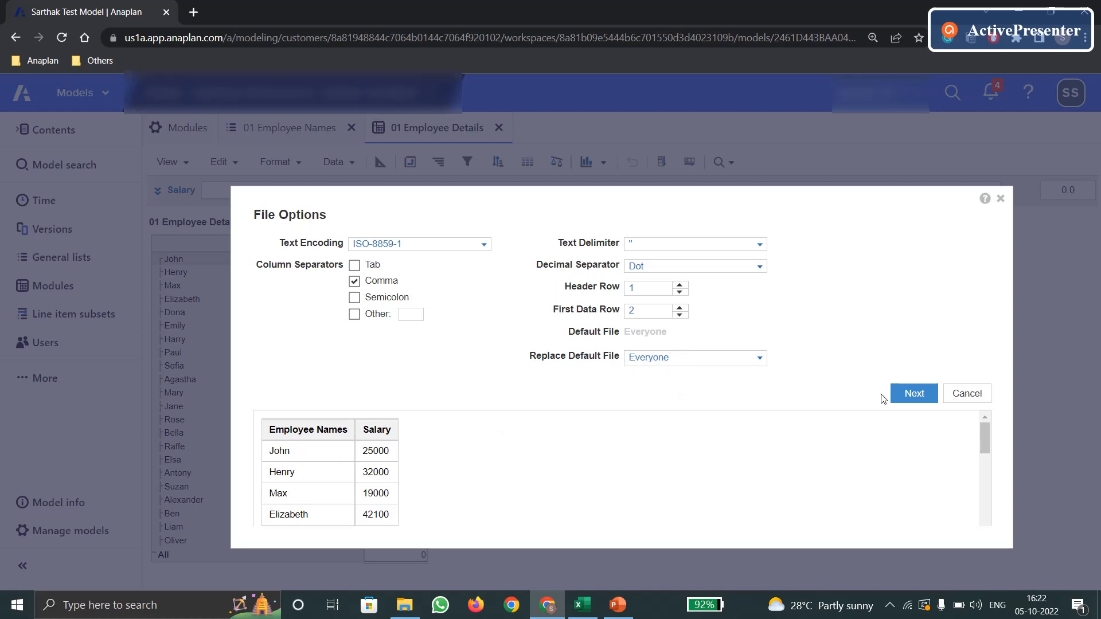
left_click(917, 395)
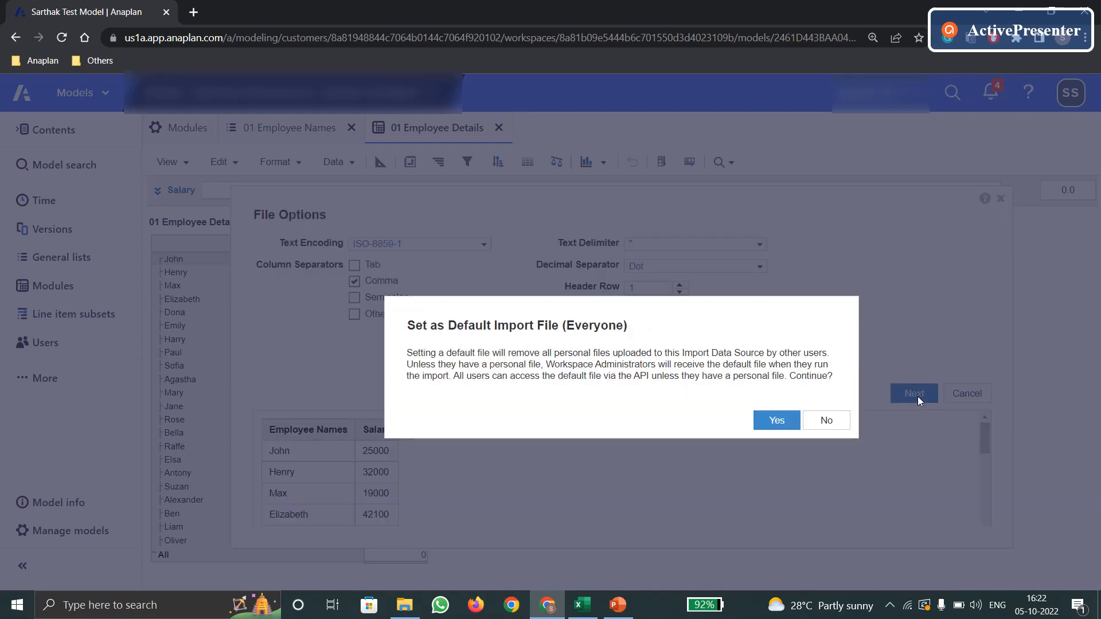
left_click(776, 422)
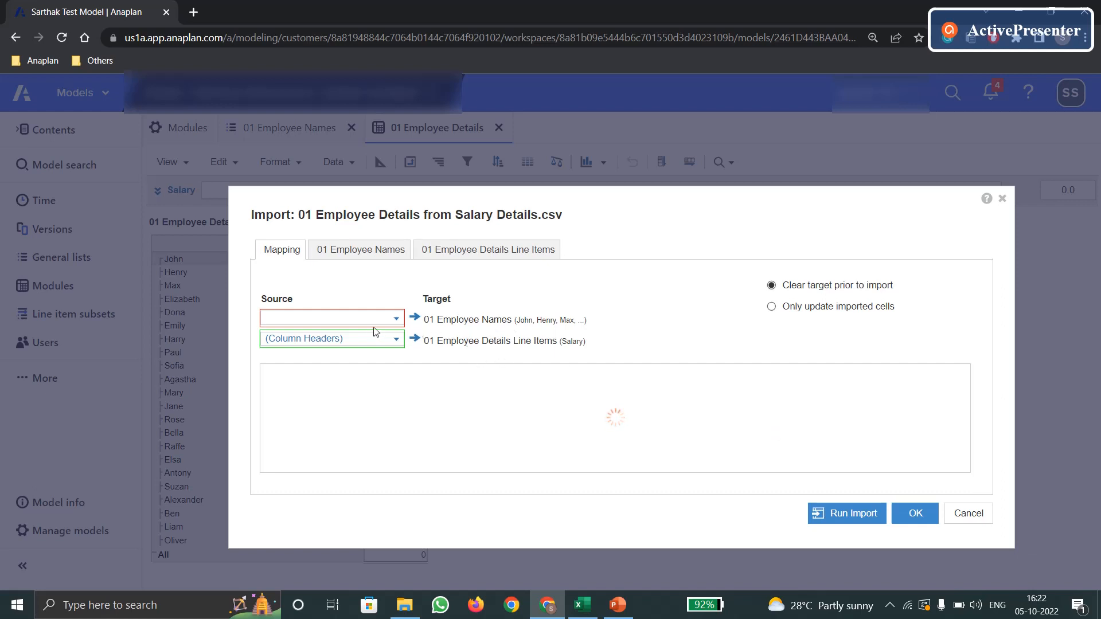
Map Column 1: Employee Names to the 01 Employee Names list and review how the source items match the list items
left_click(396, 319)
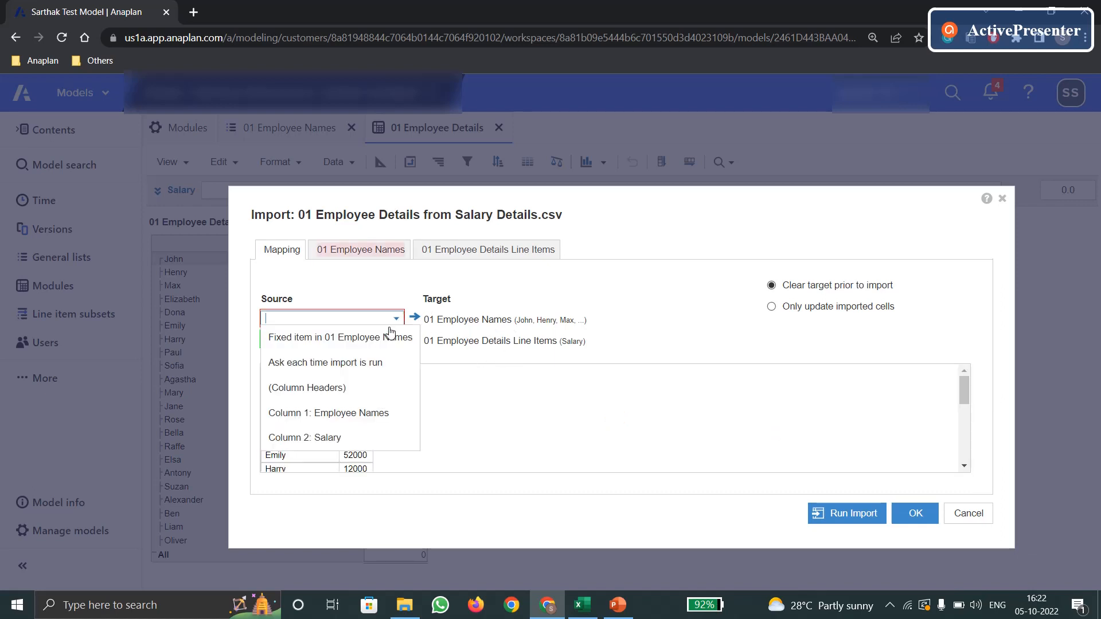
left_click(367, 414)
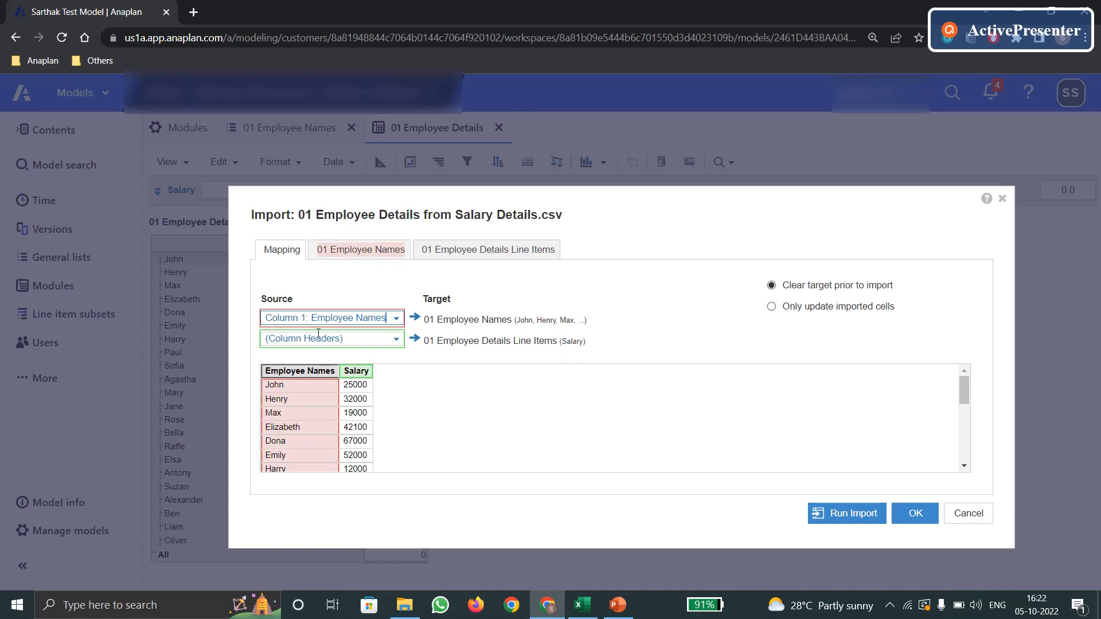
left_click(357, 252)
scroll(436, 401, "down", 5)
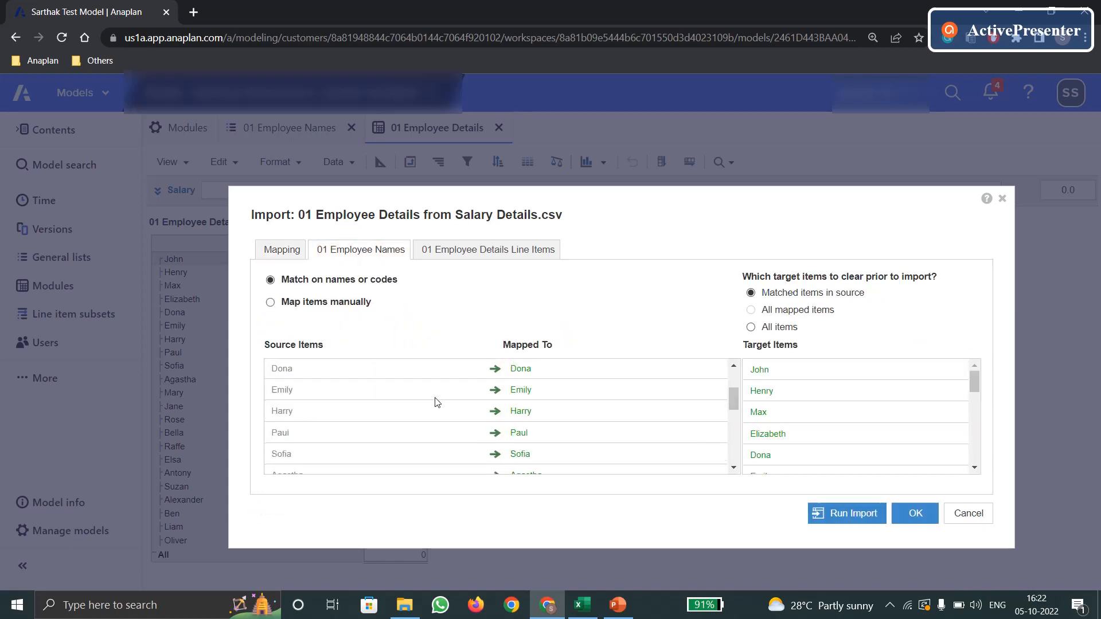
scroll(431, 407, "up", 5)
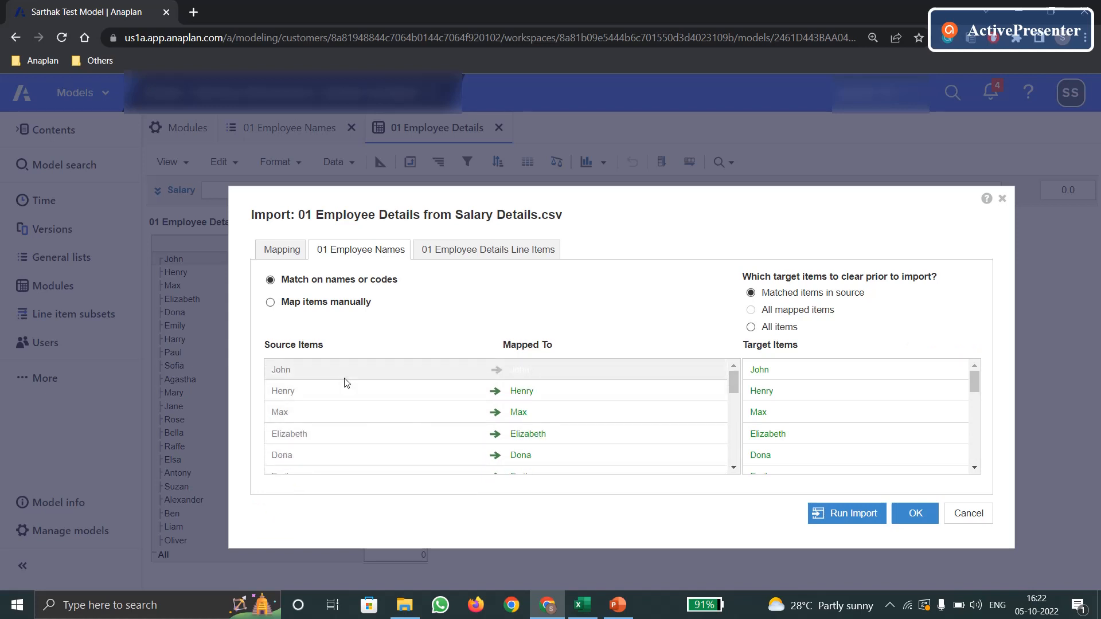
scroll(524, 418, "down", 5)
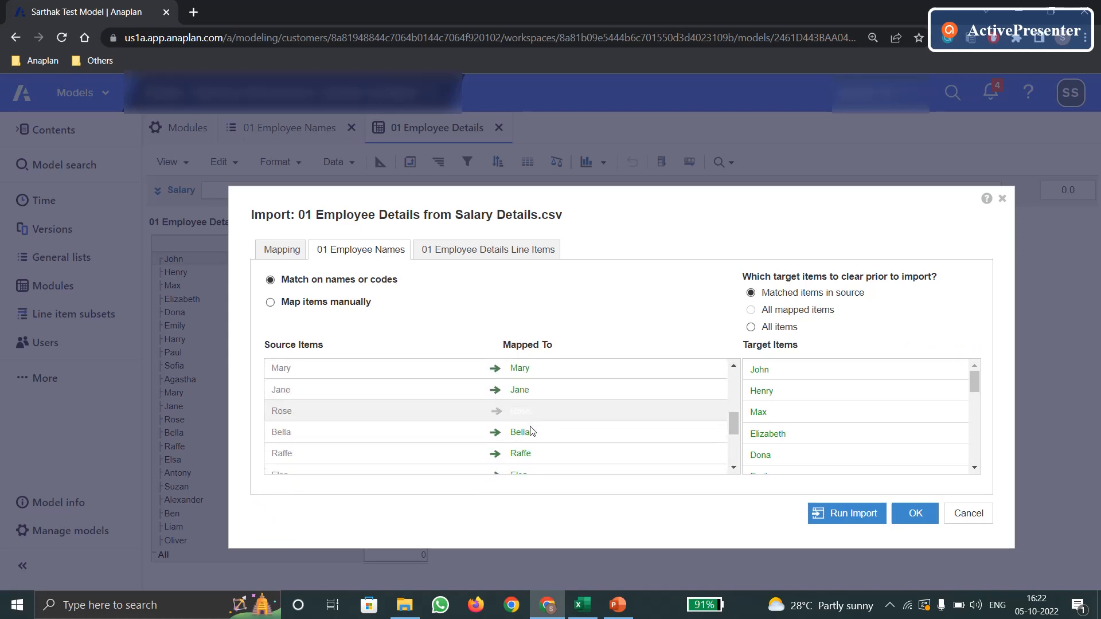
Check the Salary line item mapping, run the import into 01 Employee Details and dismiss its result summary
left_click(487, 252)
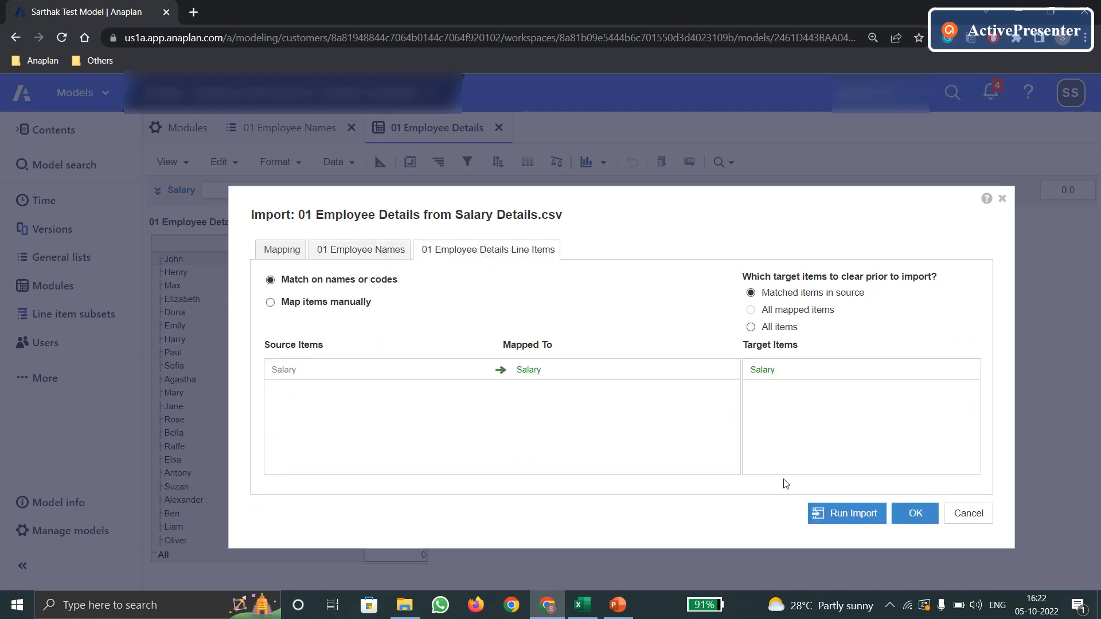
left_click(837, 513)
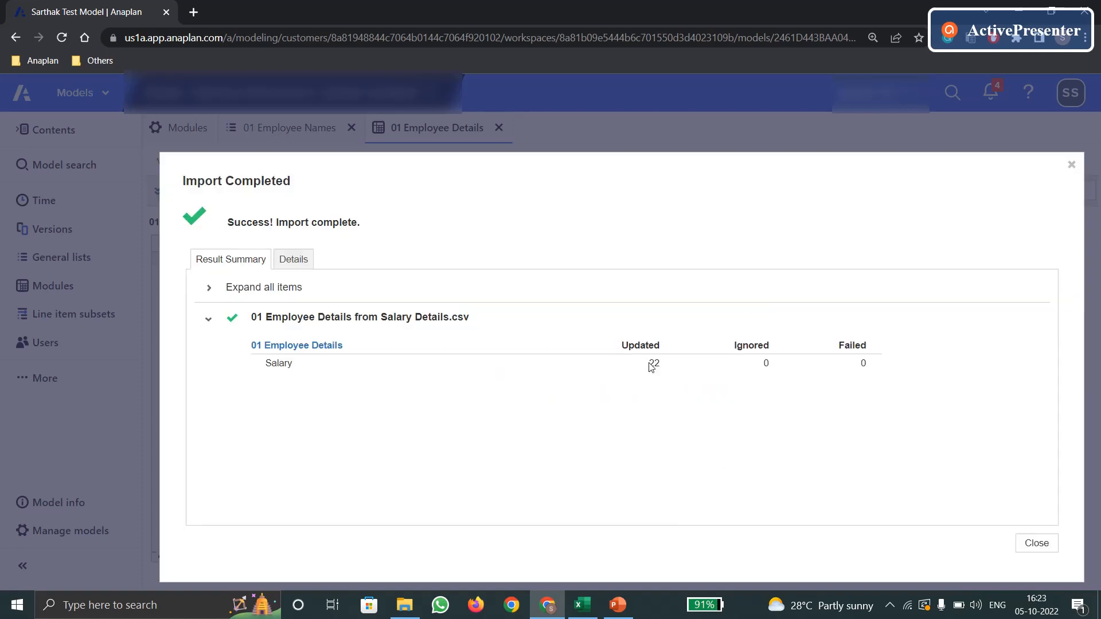
left_click(1037, 543)
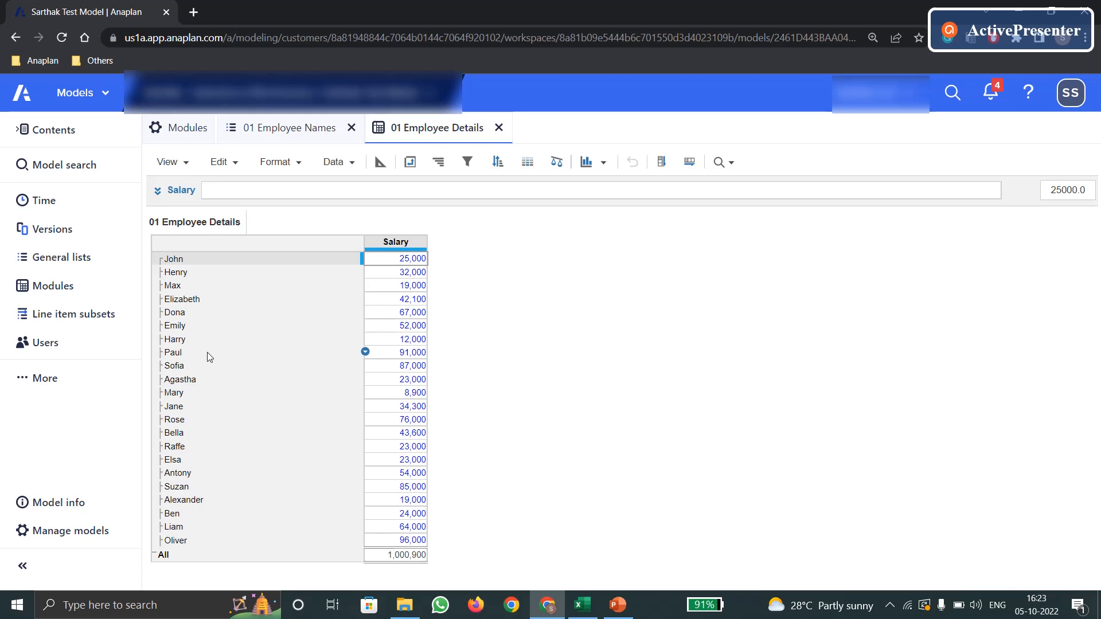
left_click(123, 379)
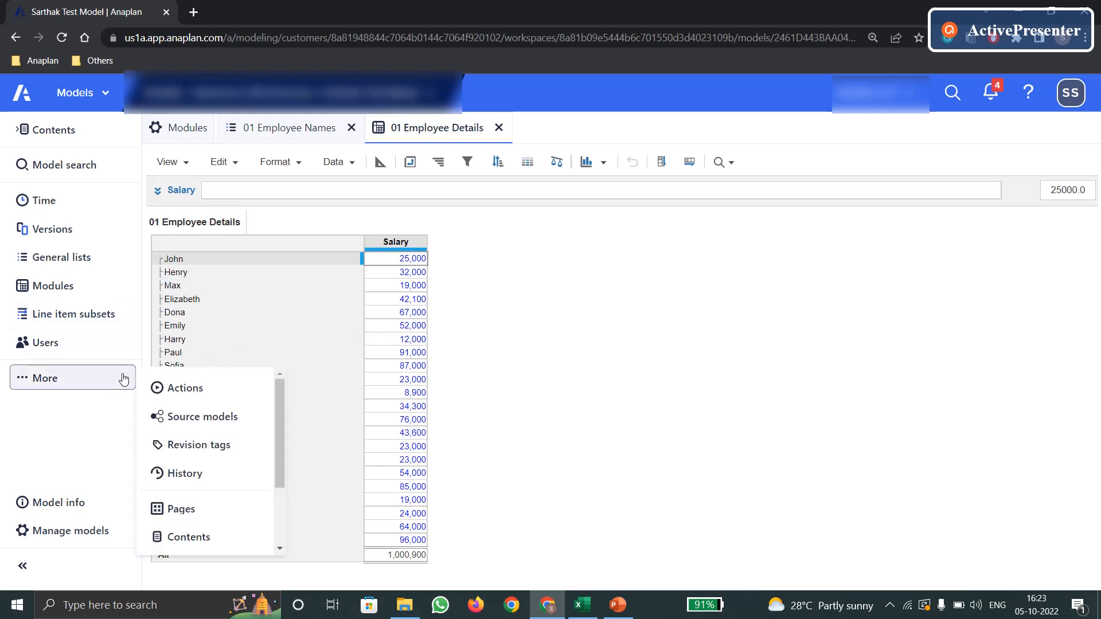
left_click(175, 388)
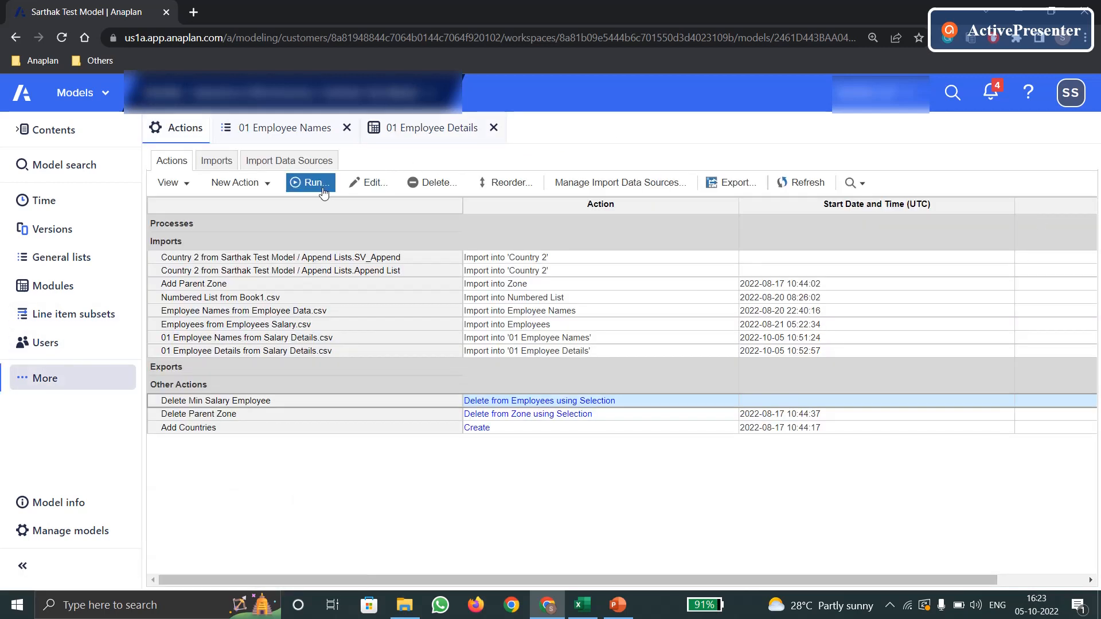
left_click(236, 183)
left_click(279, 233)
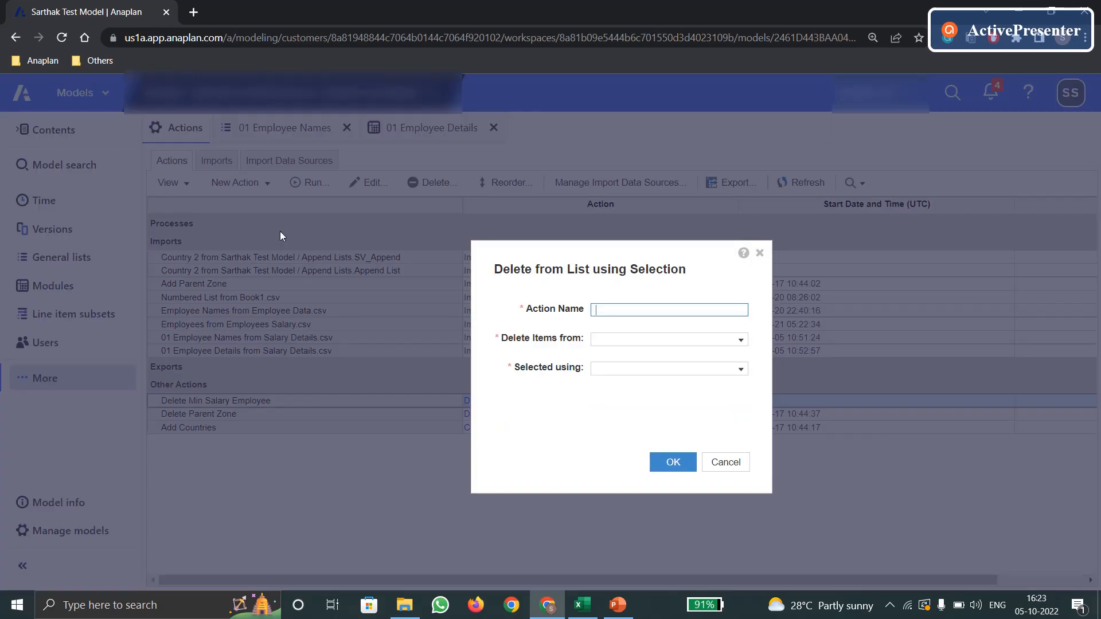
left_click(760, 253)
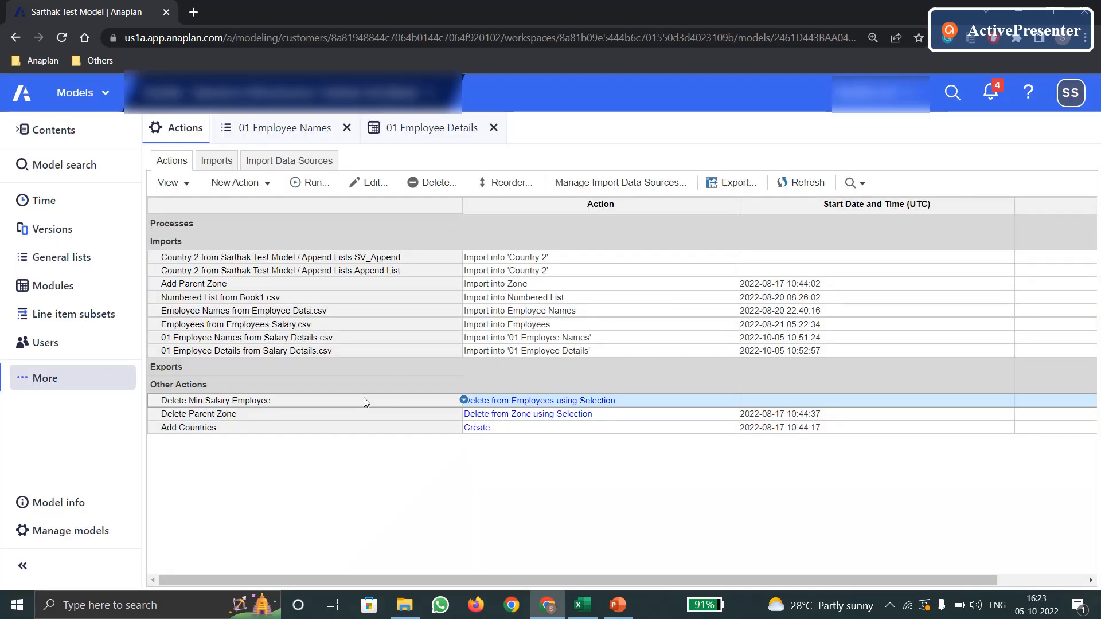
left_click(316, 140)
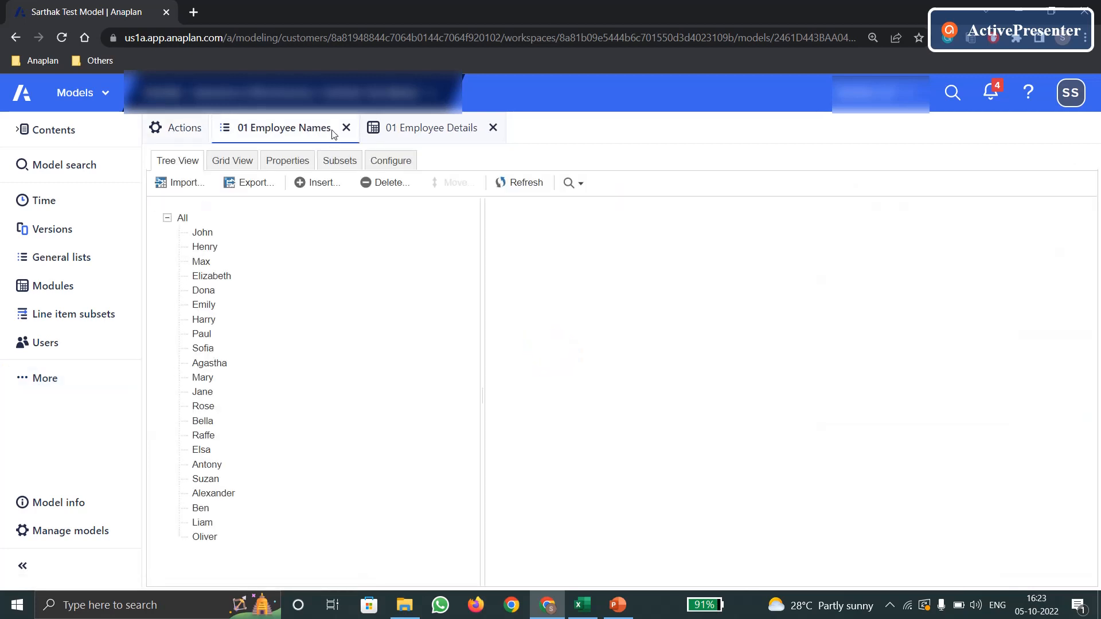
left_click(46, 380)
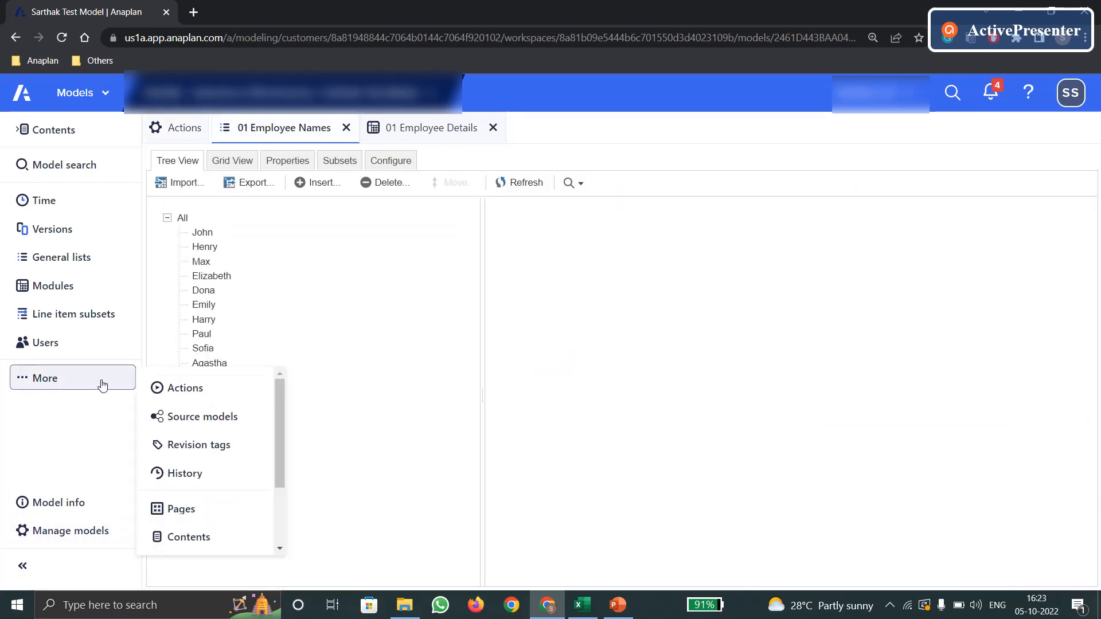
left_click(186, 379)
left_click(238, 182)
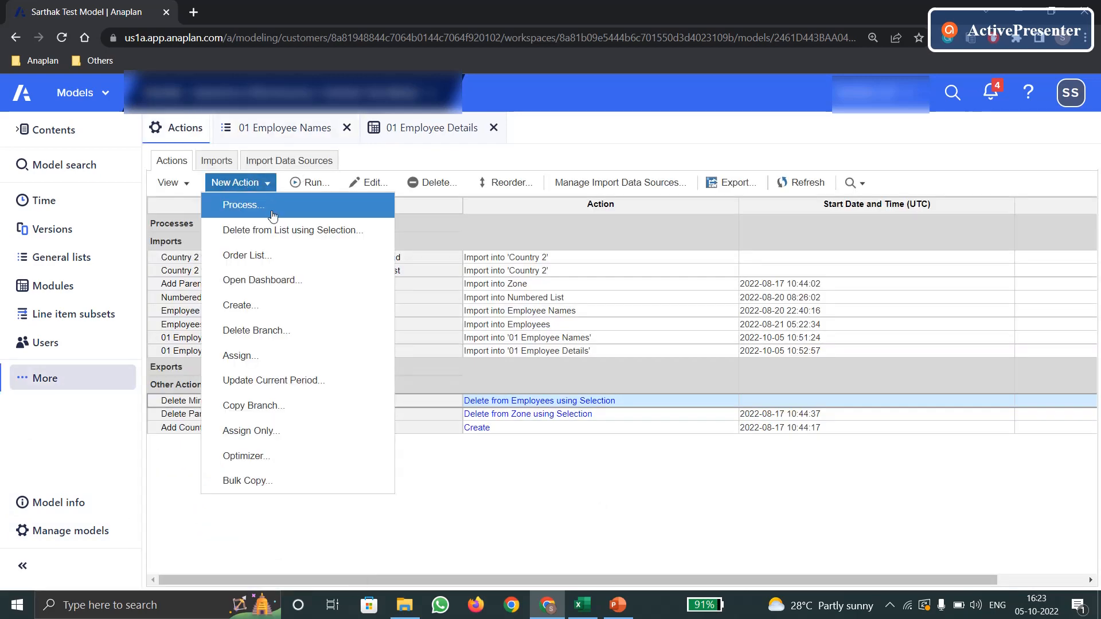
left_click(309, 226)
left_click(740, 340)
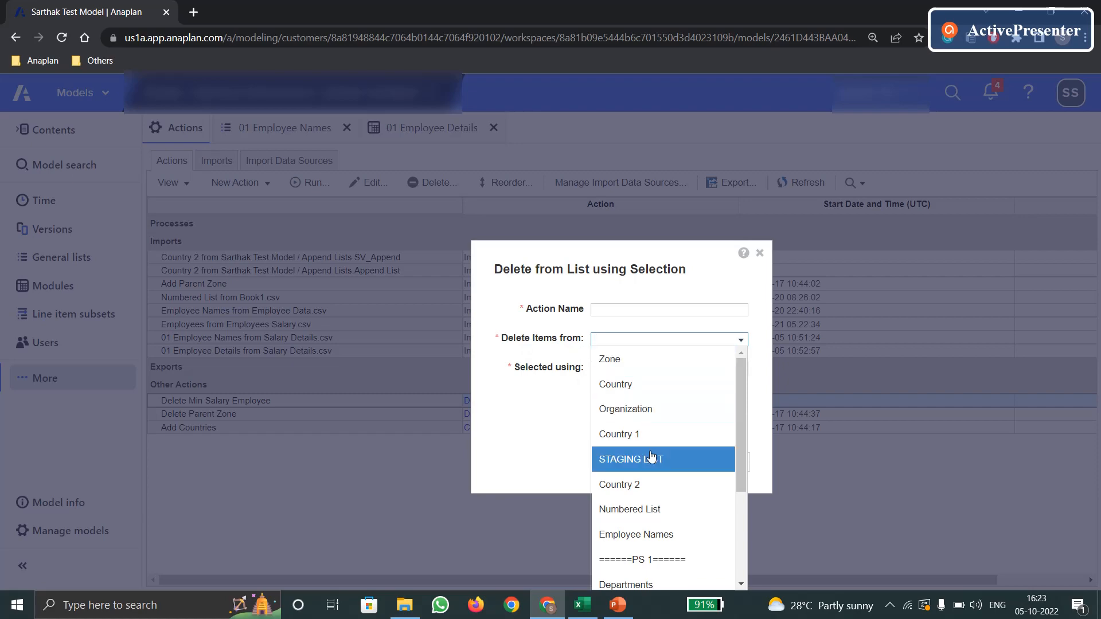
left_click(759, 253)
left_click(760, 253)
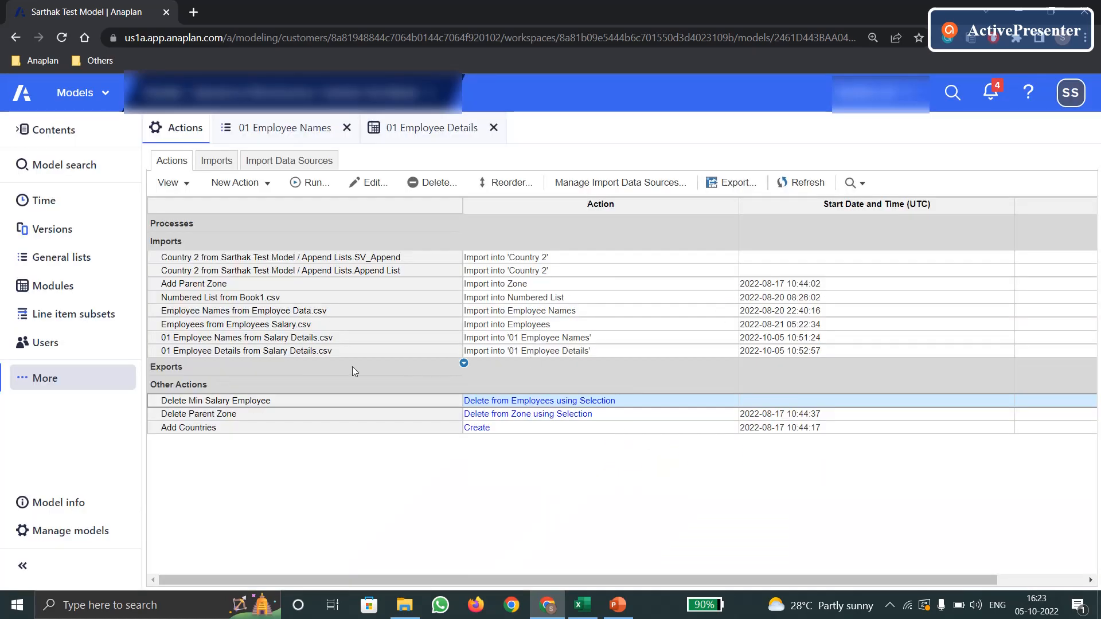
Show the 01 Employee Details blueprint to check its Applies To dimension, and consult the NOTES slide in PowerPoint before returning to Anaplan
left_click(253, 131)
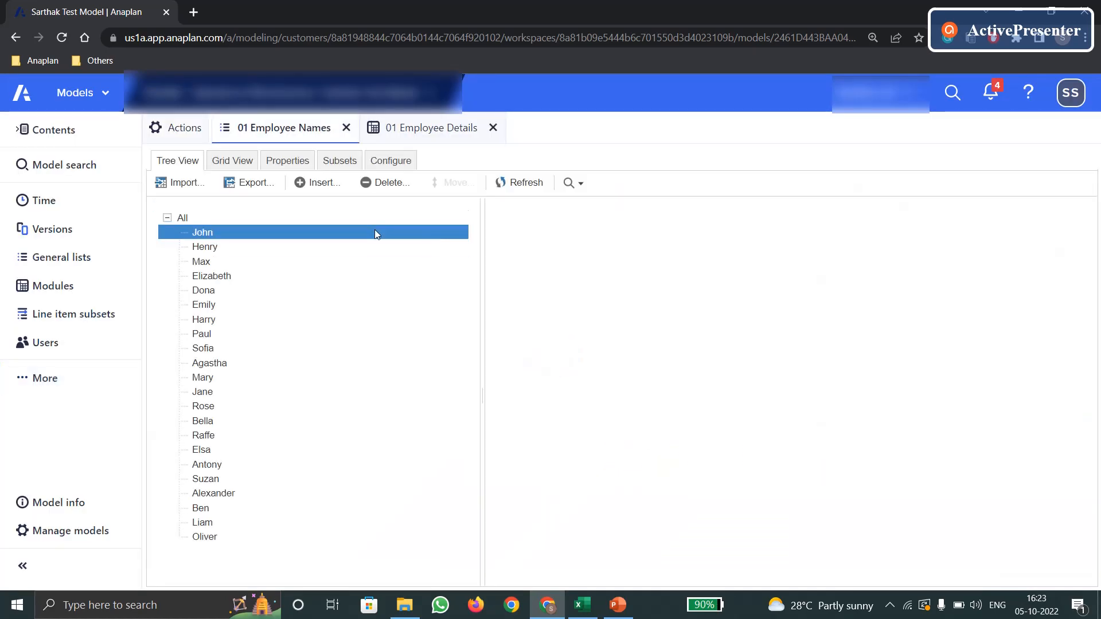
left_click(411, 131)
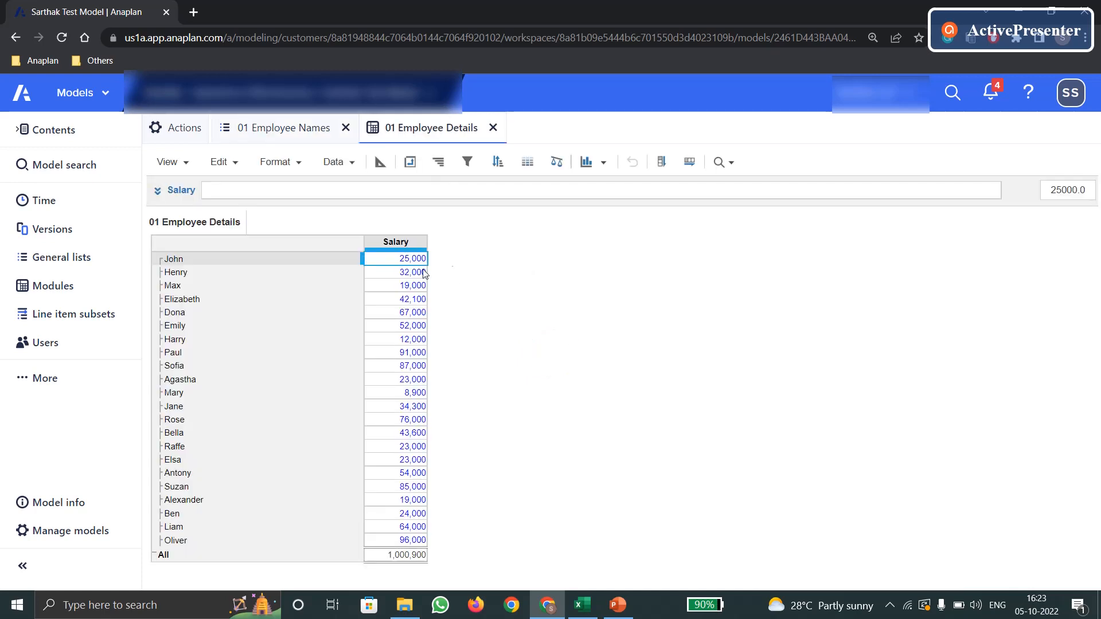
left_click(382, 164)
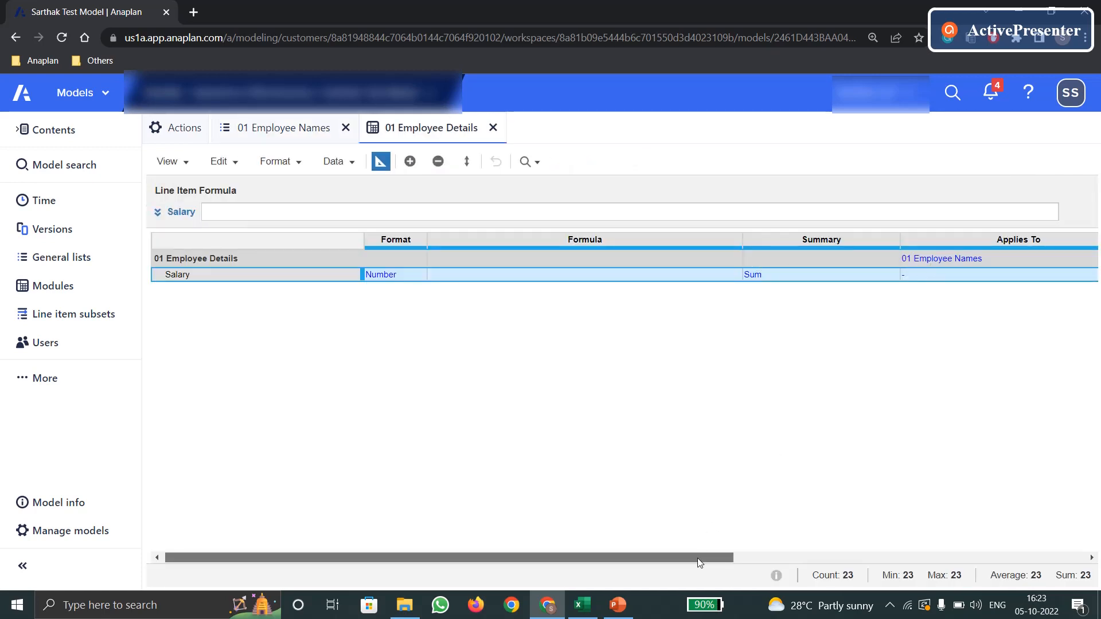
left_click_drag(697, 558, 762, 557)
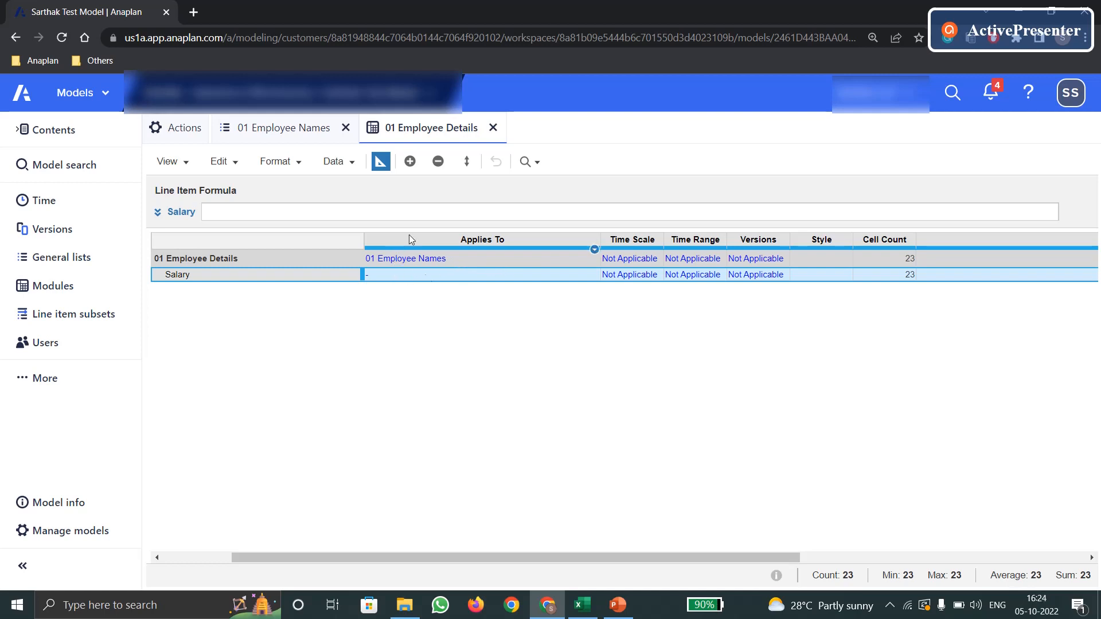
left_click(618, 605)
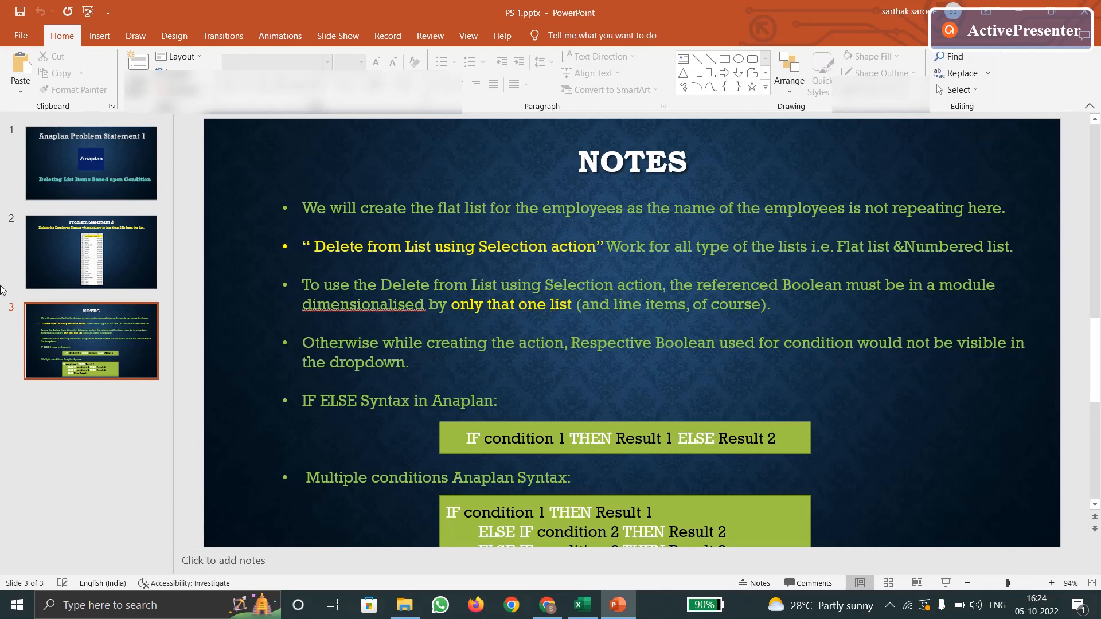
key("alt+Tab")
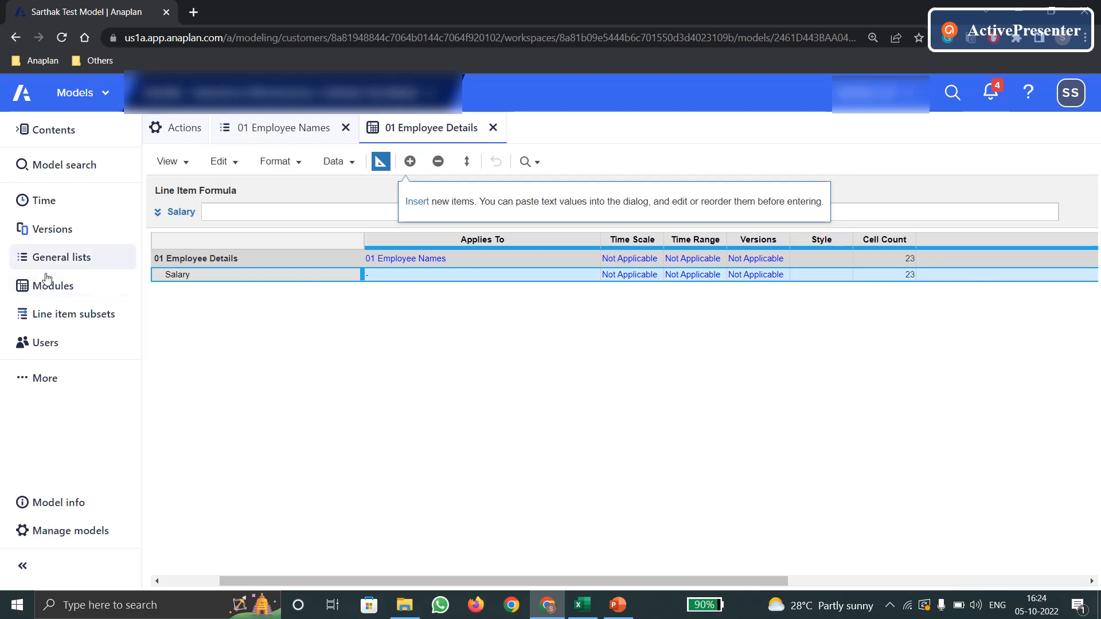
Insert a new line item named Boolean? after Salary in the 01 Employee Details module
left_click(409, 164)
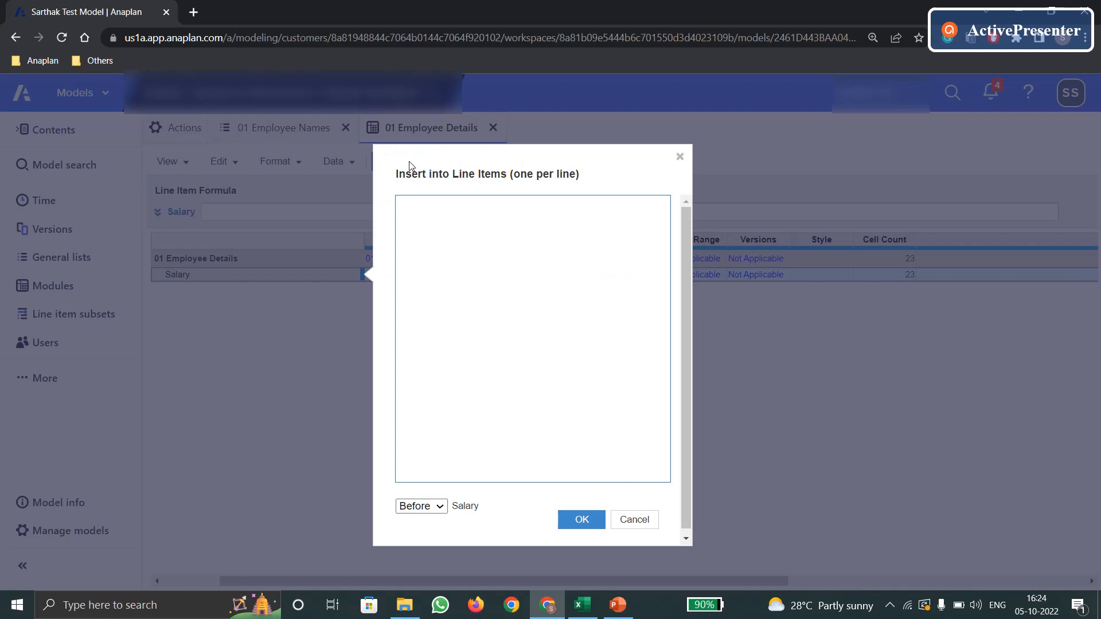
type("Boolean?")
left_click(434, 510)
left_click(429, 560)
left_click(570, 523)
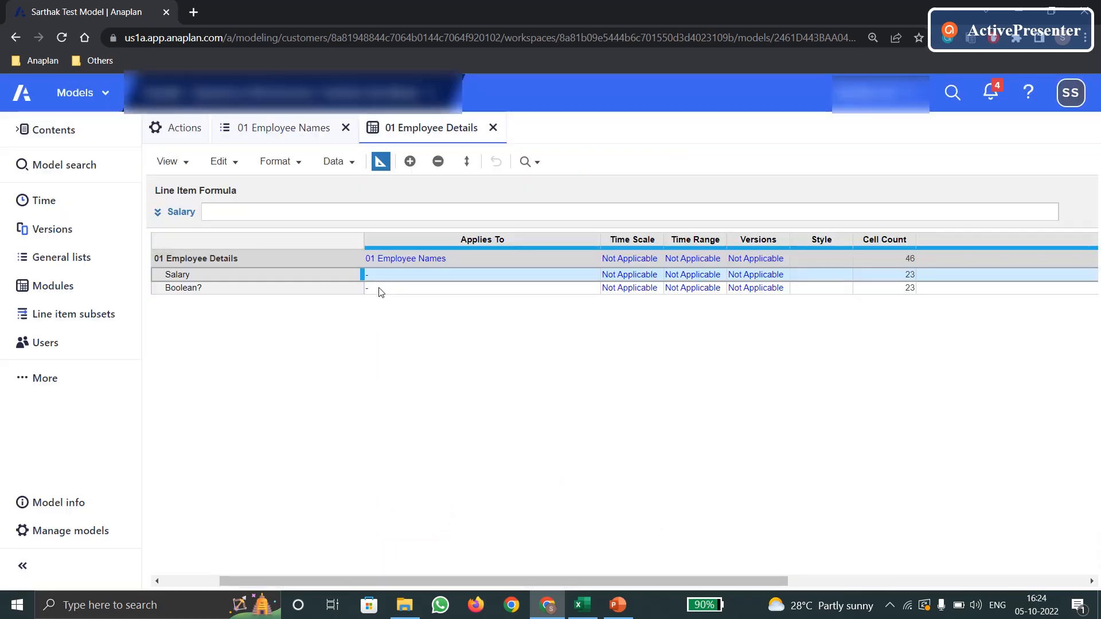
Set the Boolean? line item's format type to Boolean and confirm the data type change
left_click_drag(499, 573, 306, 572)
left_click(418, 288)
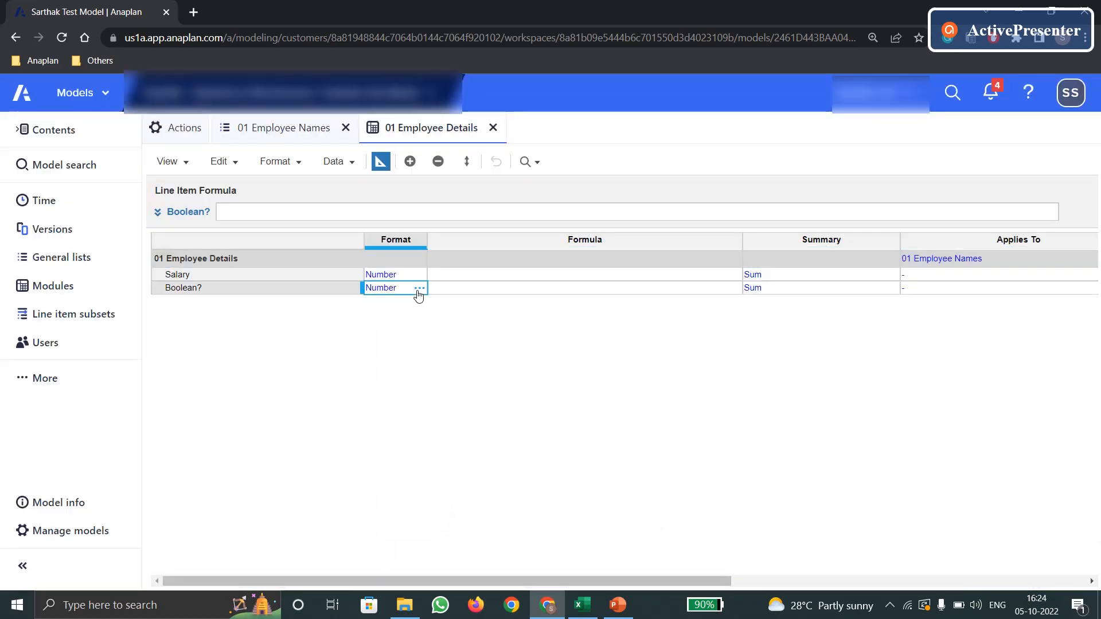
left_click(425, 290)
left_click(569, 226)
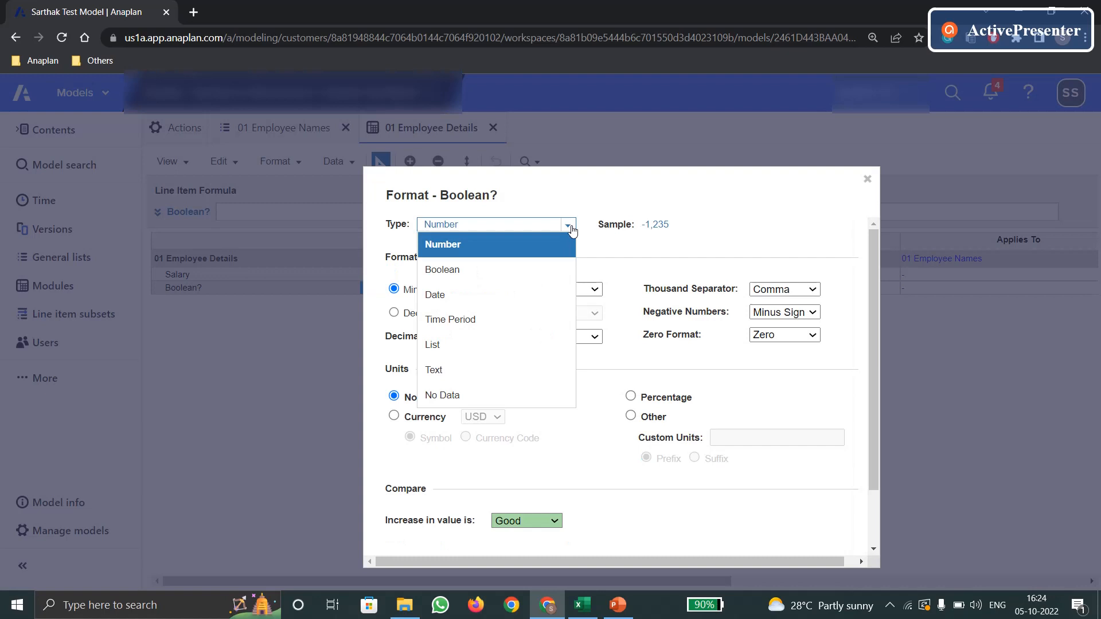
left_click(546, 271)
left_click(777, 522)
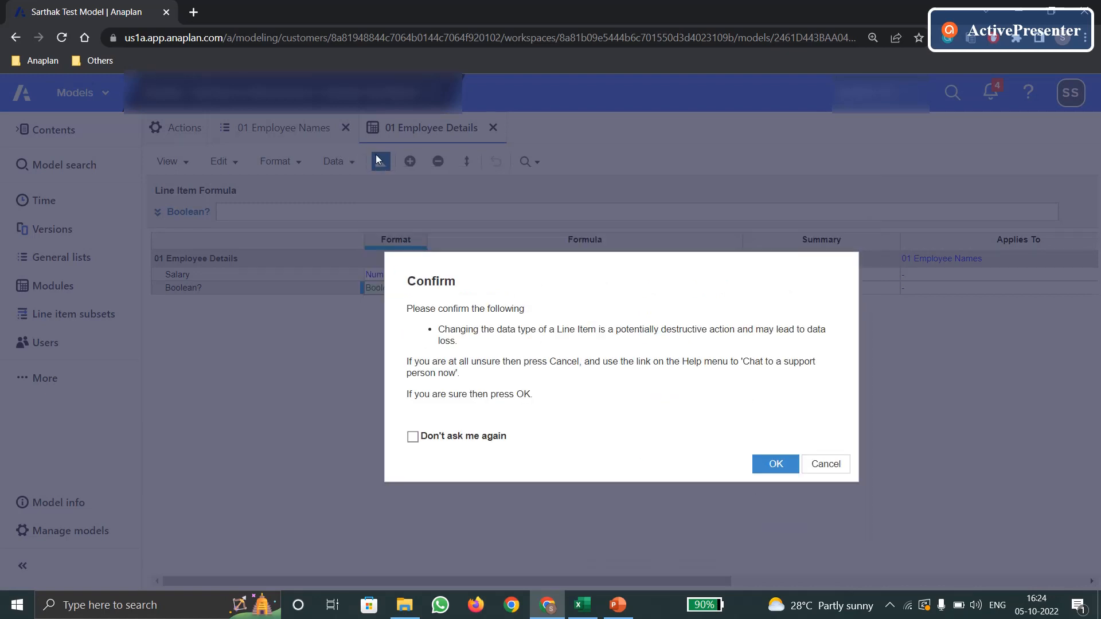
left_click(767, 465)
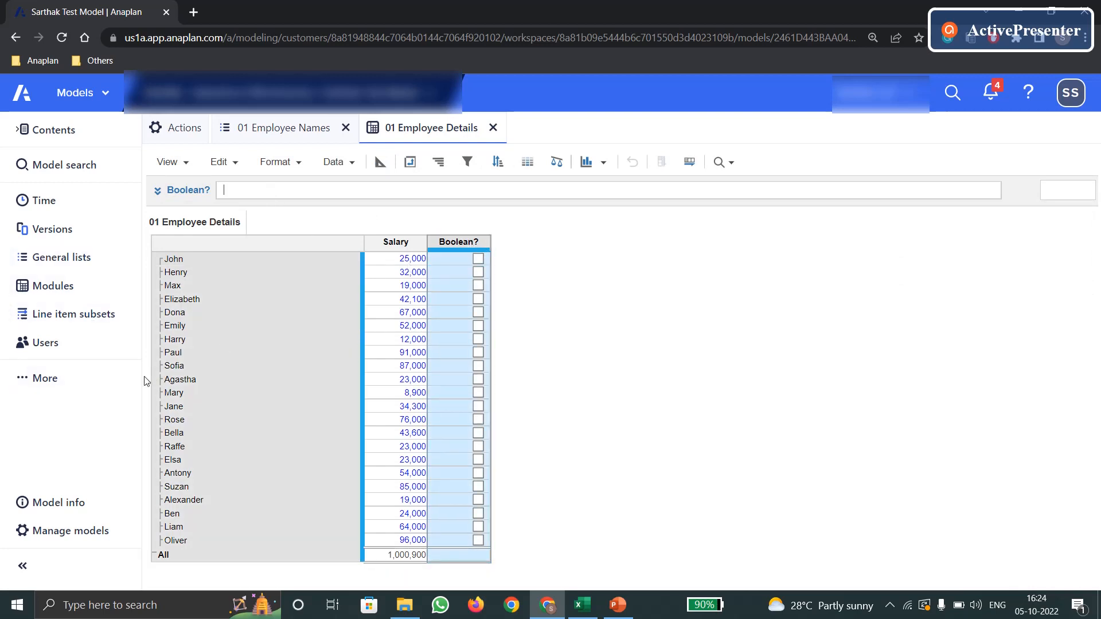
left_click(112, 383)
left_click(165, 388)
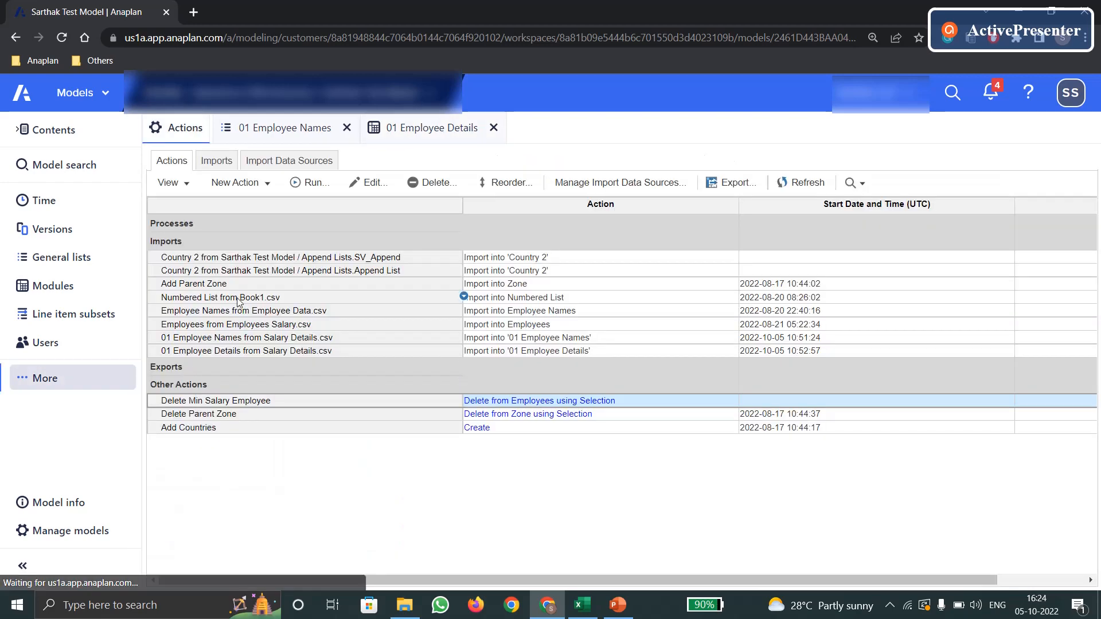
left_click(244, 190)
left_click(265, 230)
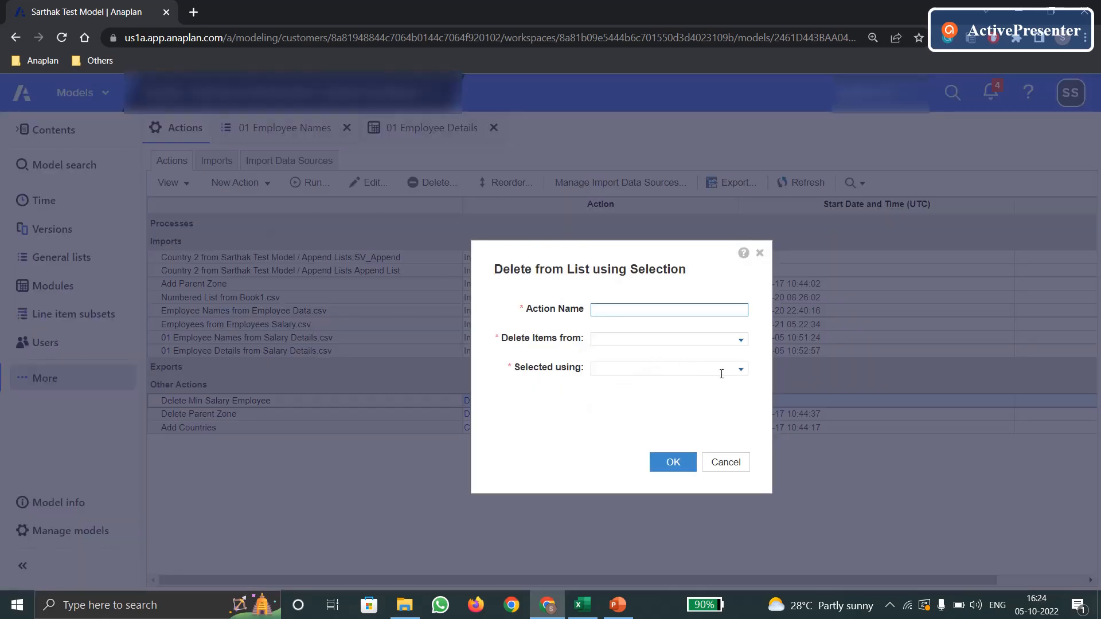
left_click(741, 341)
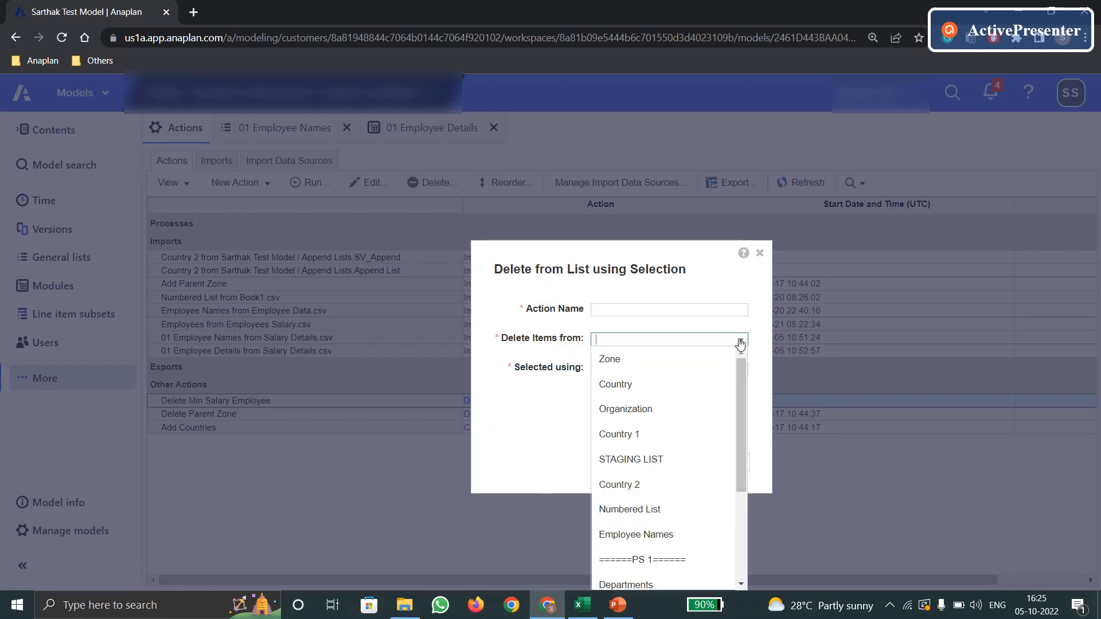
left_click(752, 374)
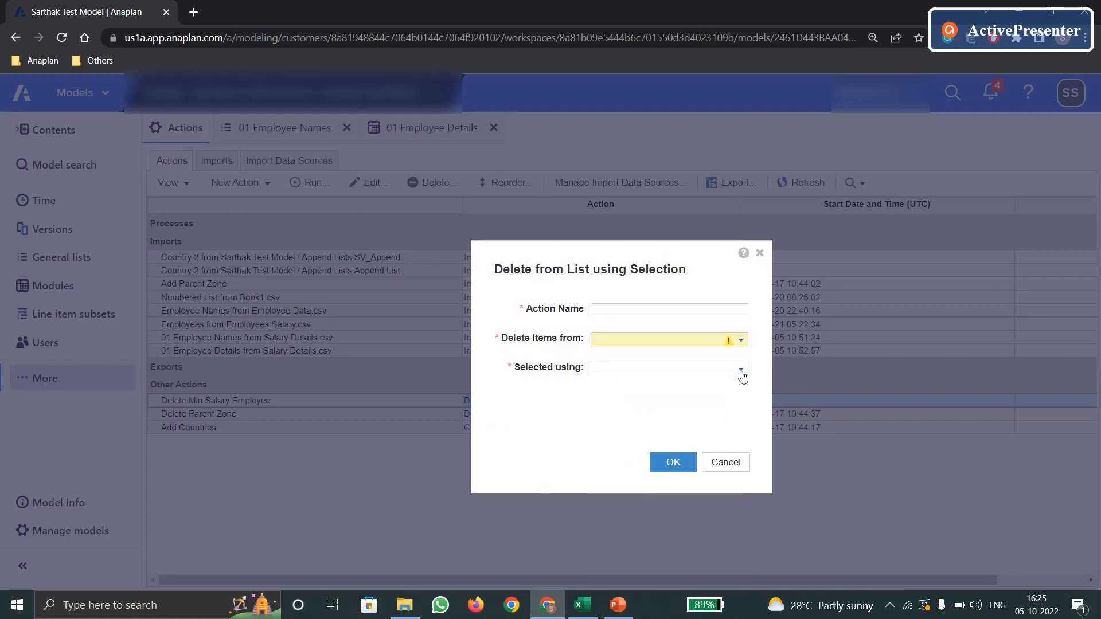
left_click(741, 372)
left_click(759, 253)
In the 01 Employee Details module, try the formula IF Salary>= 25000 FALSE ELSE TRUE for the Boolean? line item
left_click(432, 127)
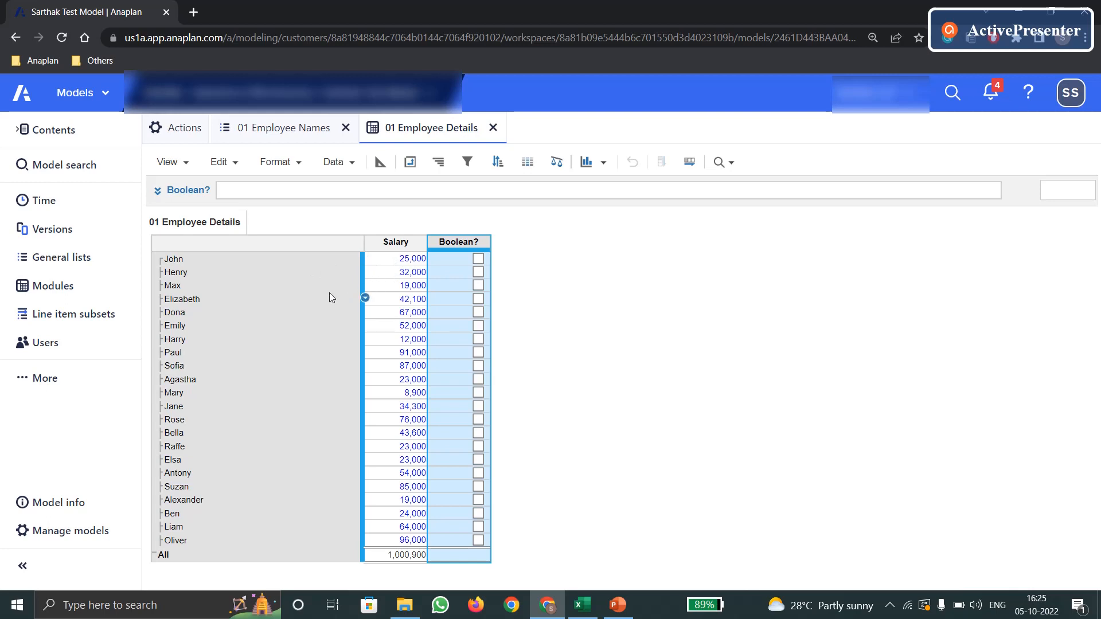
left_click(270, 186)
type(",")
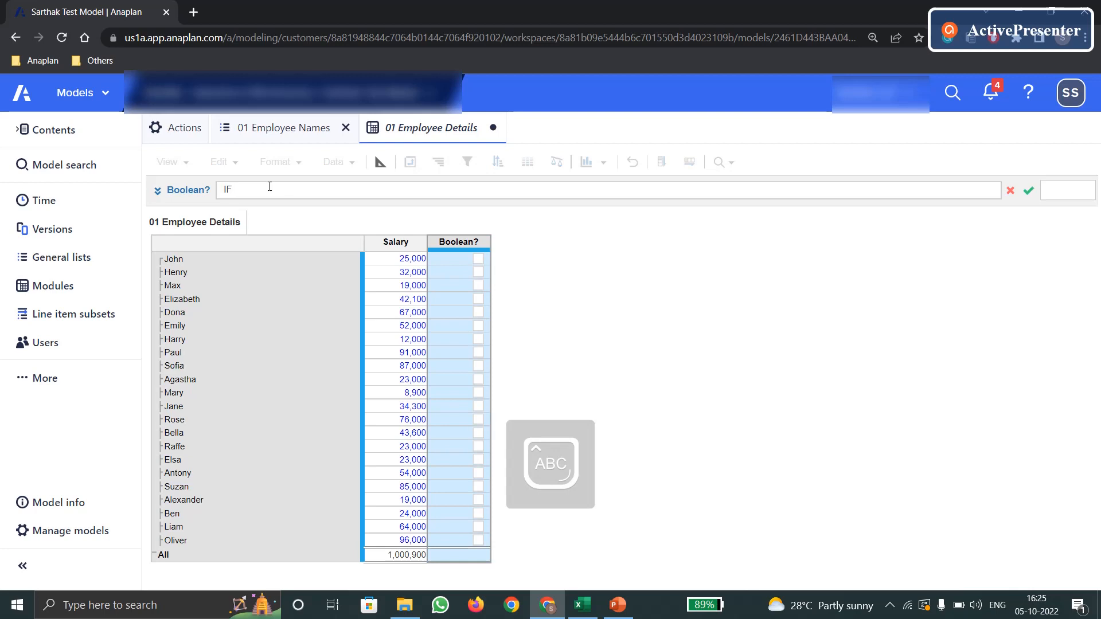
left_click(396, 241)
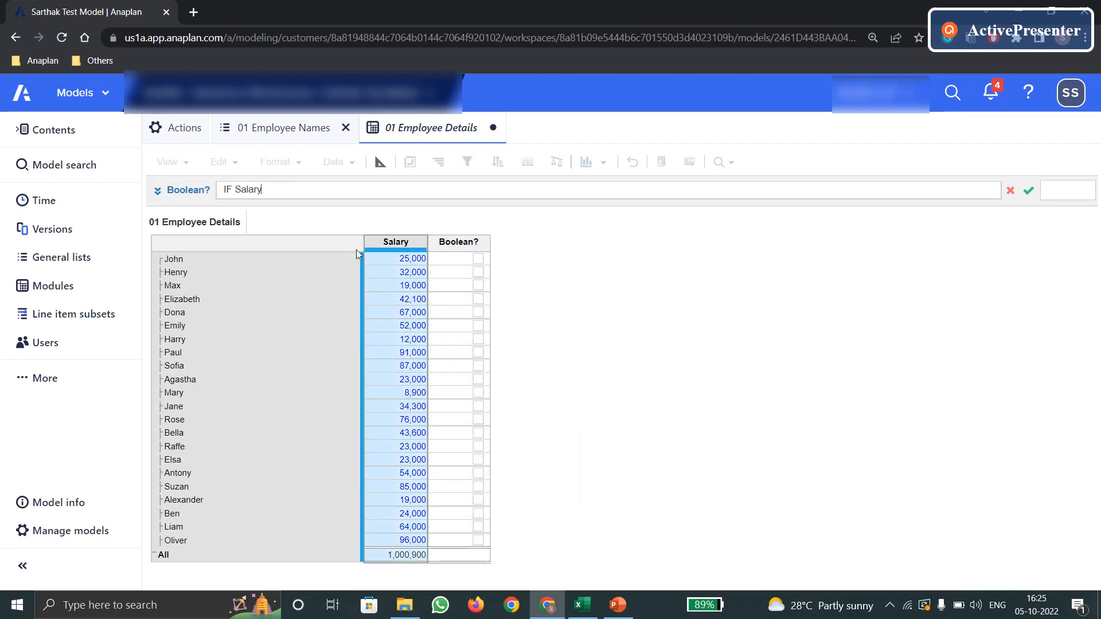
type(">+ 2")
type("5000")
left_click(274, 186)
key("BackSpace")
type("=")
left_click(320, 188)
type("FALSE ELSE TRUE")
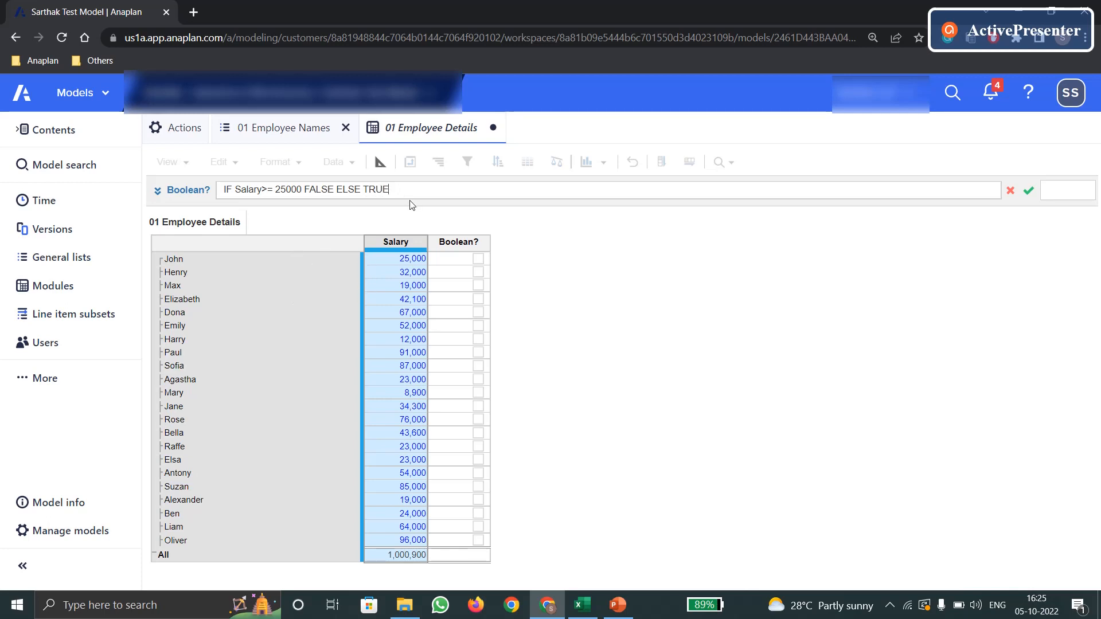
key("Return")
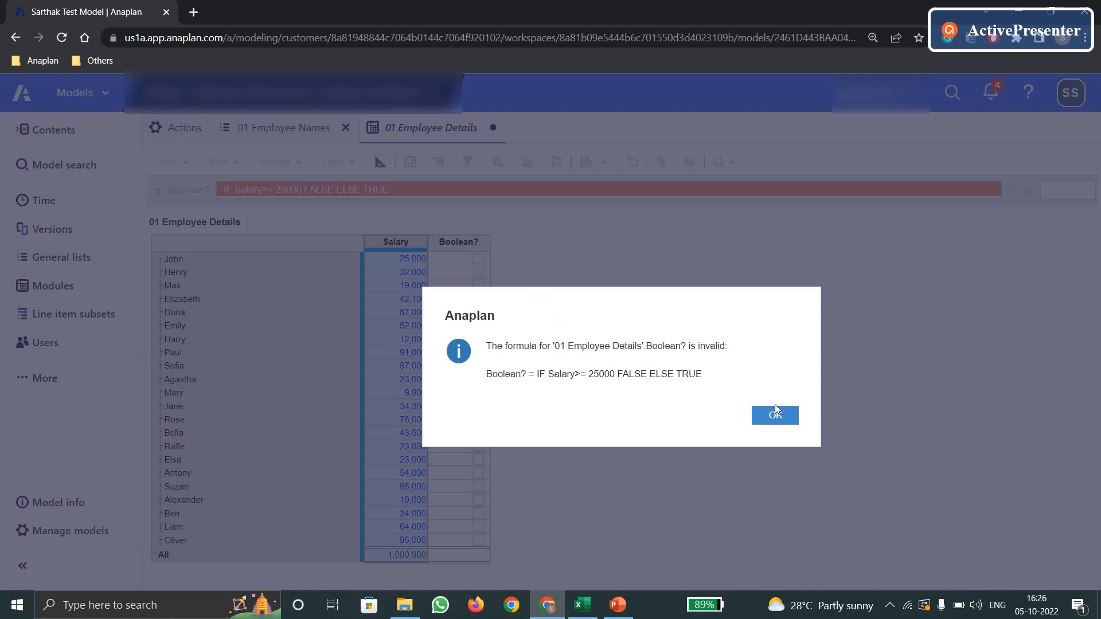
Dismiss the formula message, insert THEN before FALSE in the Boolean? formula, and apply it
left_click(776, 412)
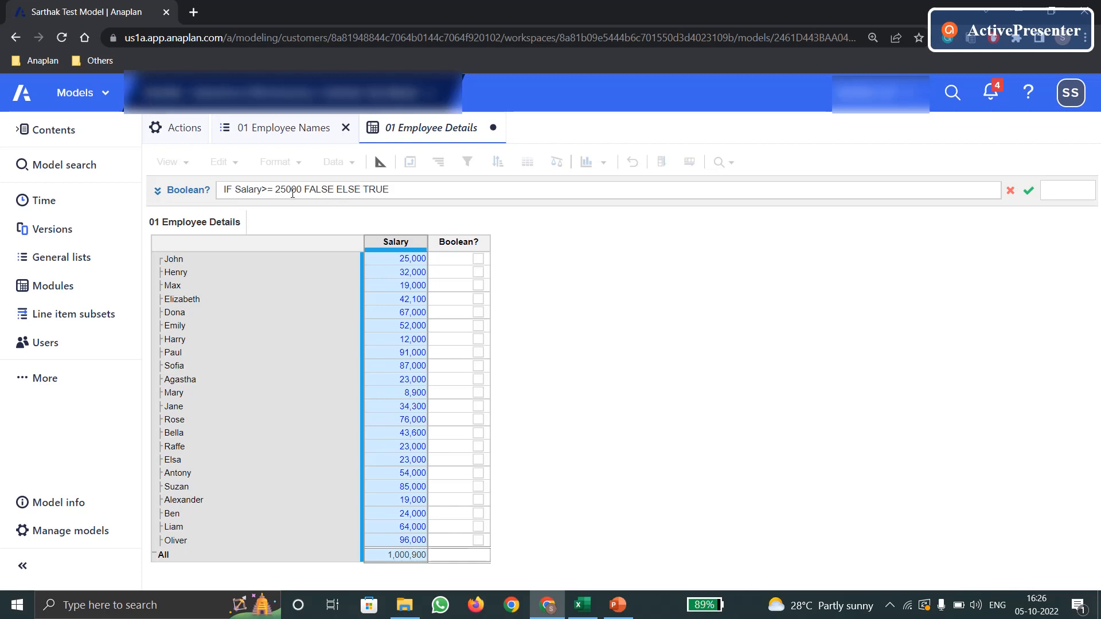
type("THEN")
left_click(1029, 190)
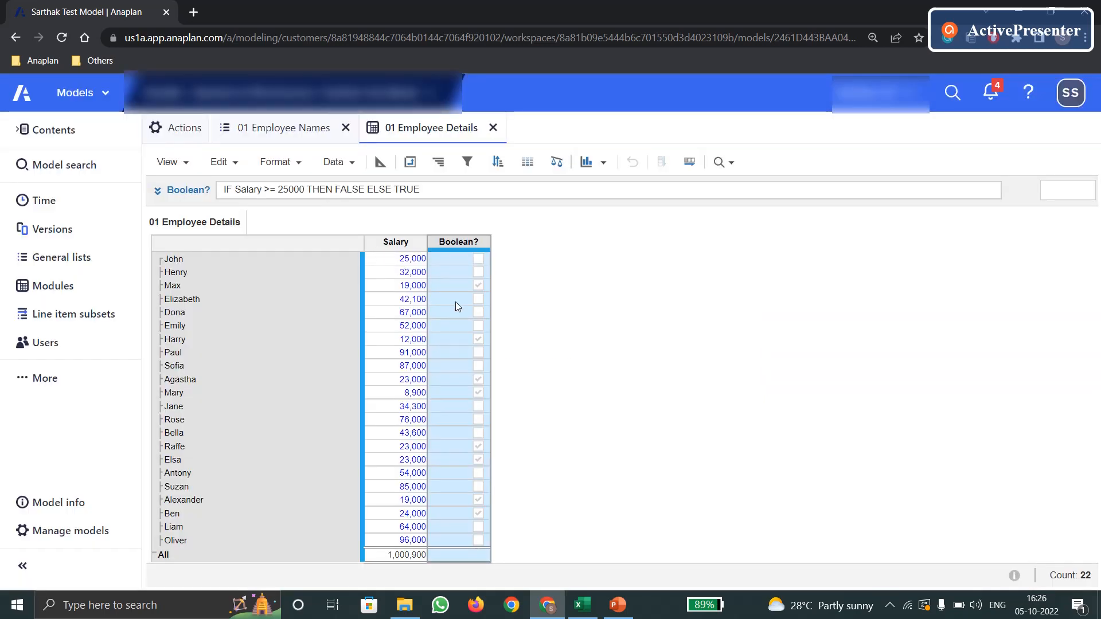
Check the employee rows ticked in the Boolean? column against their salaries
left_click(179, 286)
left_click(201, 338)
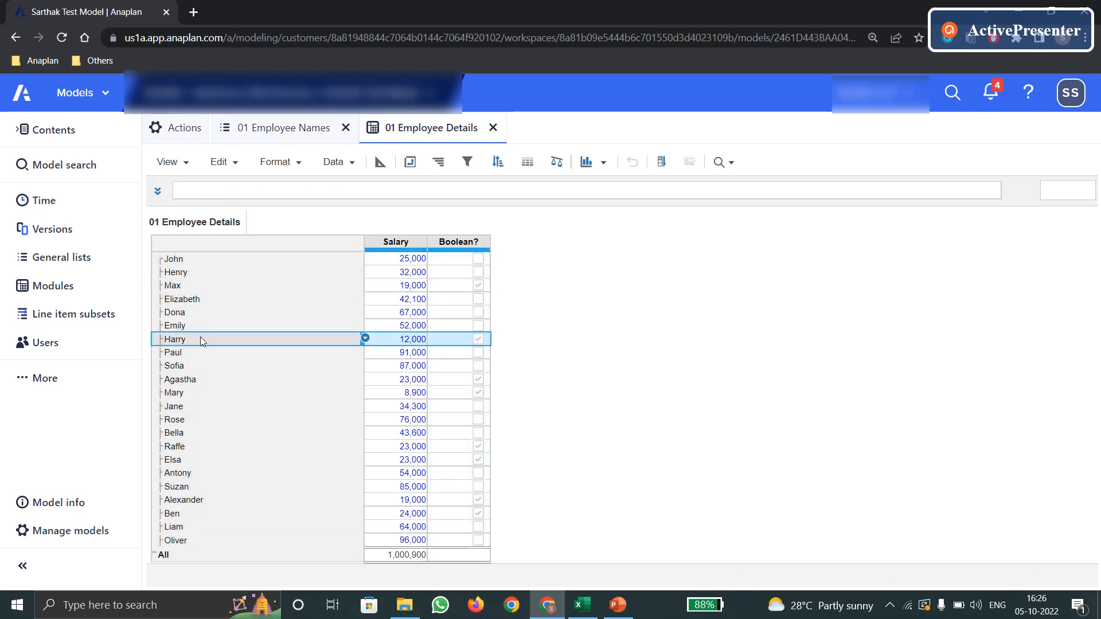
left_click(178, 450)
left_click(179, 457)
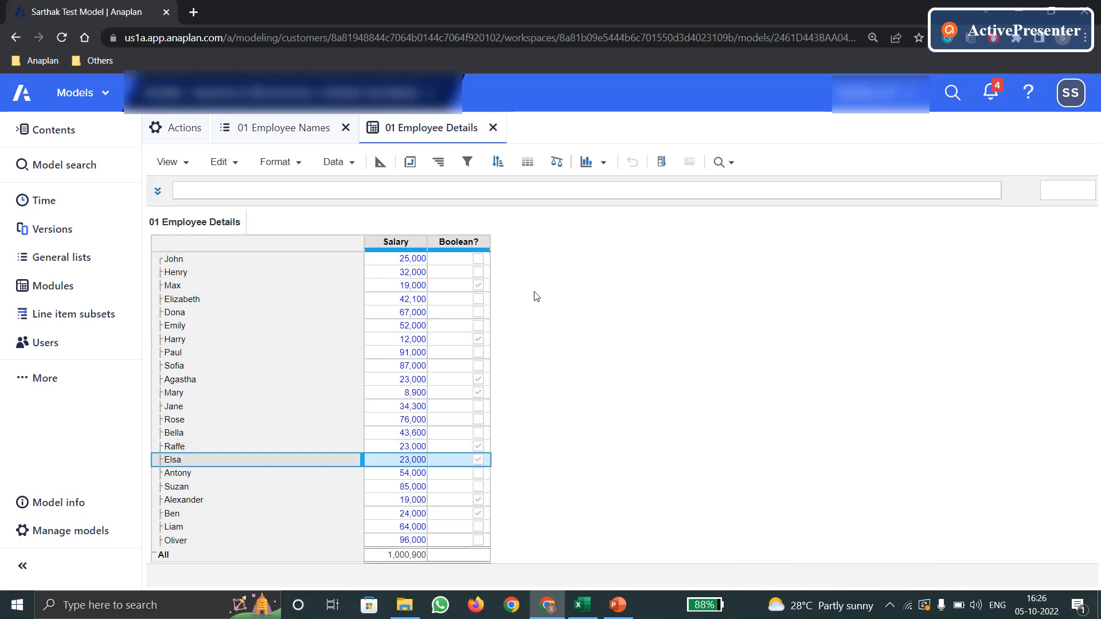
left_click(340, 502)
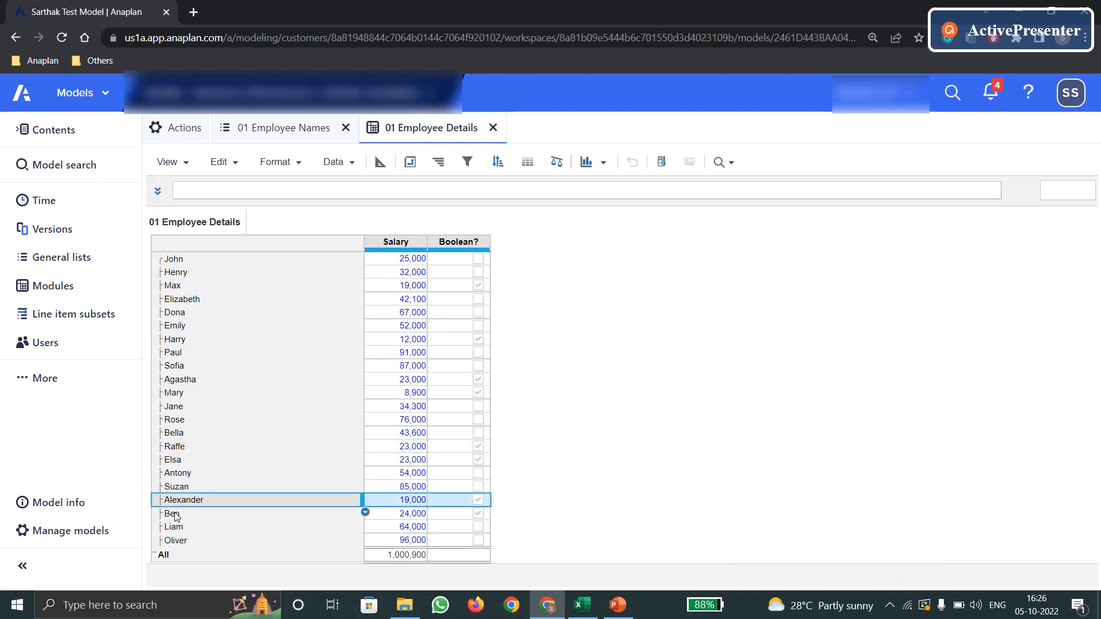
left_click(340, 513)
Start a new Delete from List using Selection action in the model's actions and name it Delete Employee Names
left_click(60, 385)
left_click(176, 387)
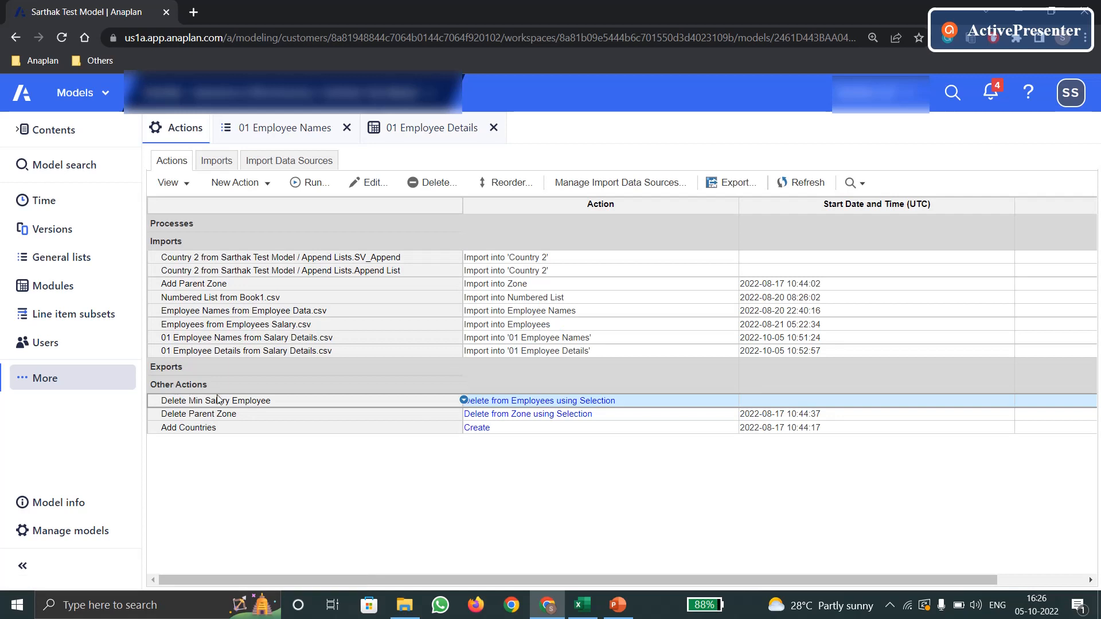
left_click(238, 182)
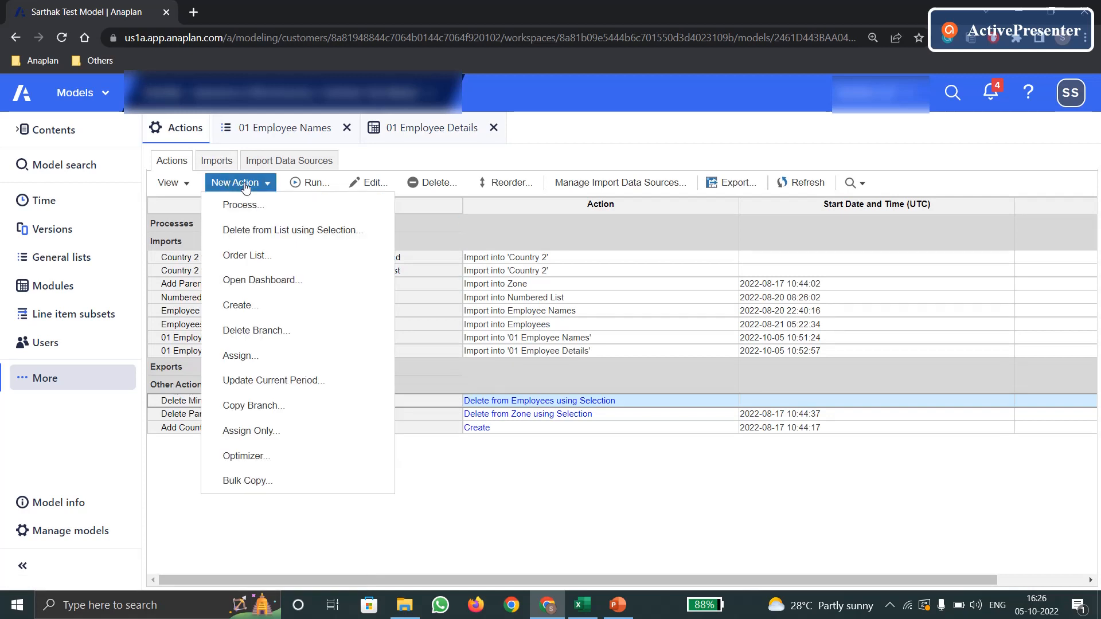
left_click(316, 233)
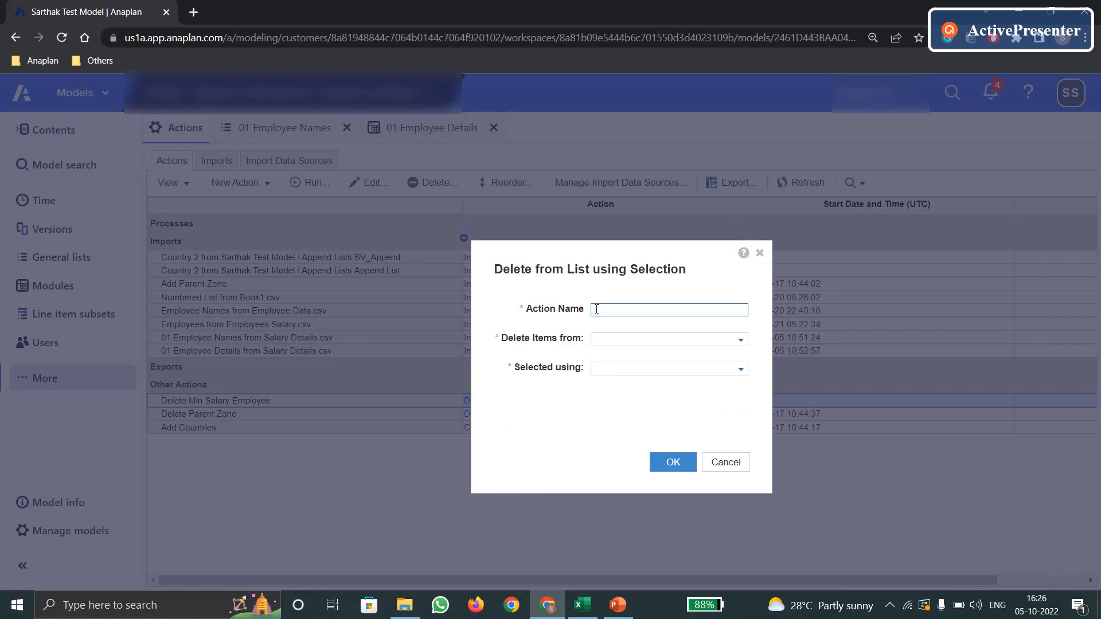
key("Caps_Lock")
type("E")
key("Caps_Lock")
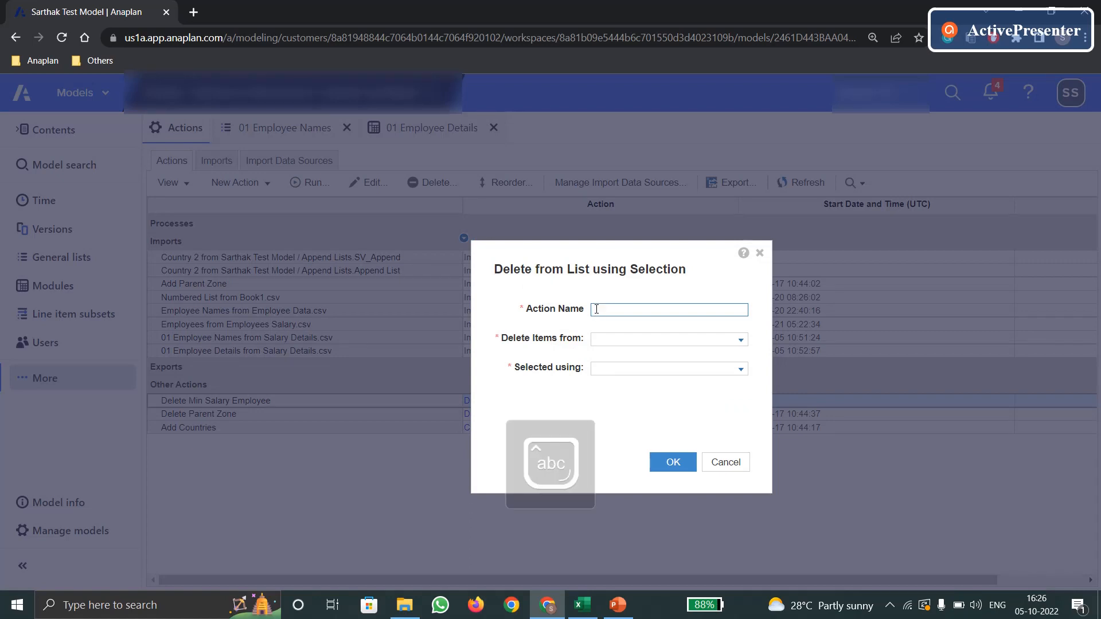
type("Deleete")
key("Caps_Lock")
type("Emp")
key("Caps_Lock")
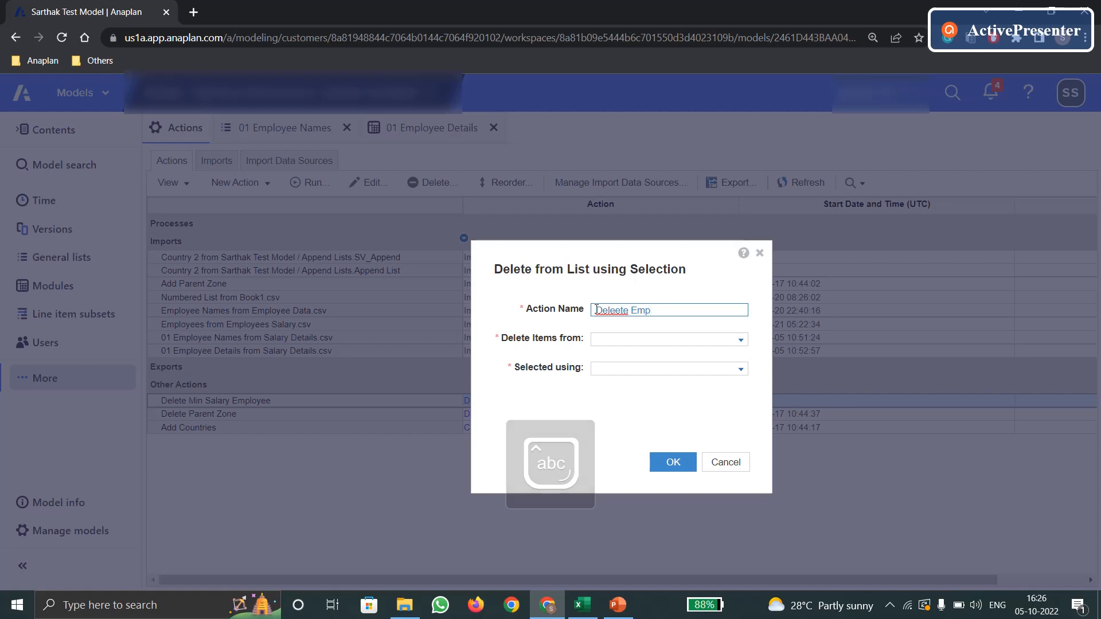
key("BackSpace")
key("BackSpace")
key("BackSpace")
key("BackSpace")
key("BackSpace")
key("BackSpace")
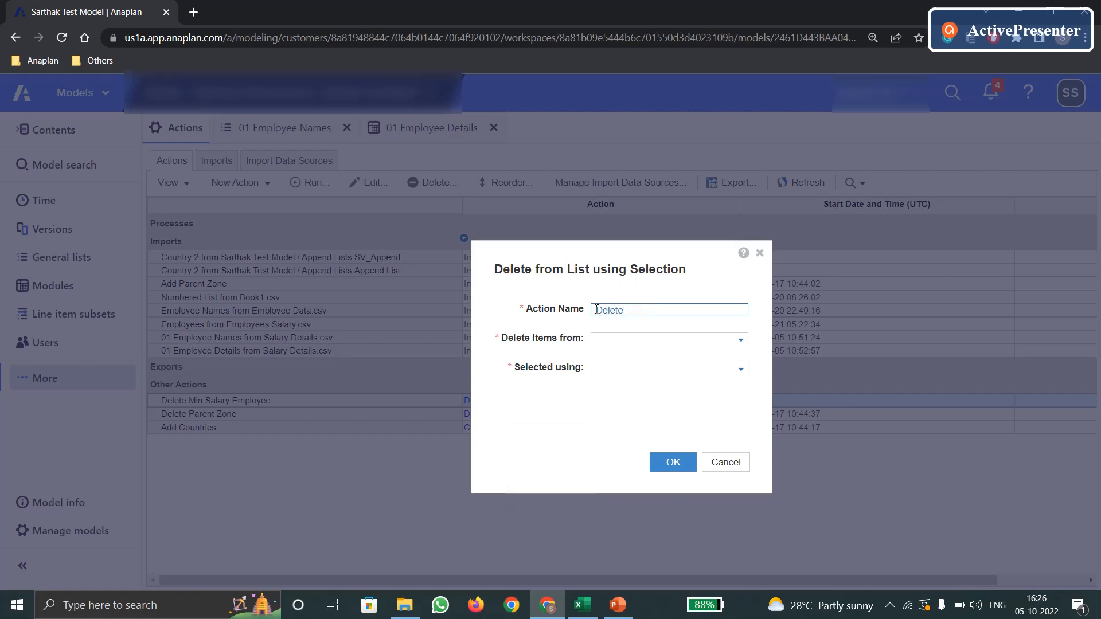
key("Caps_Lock")
type("E")
key("Caps_Lock")
type("mplou")
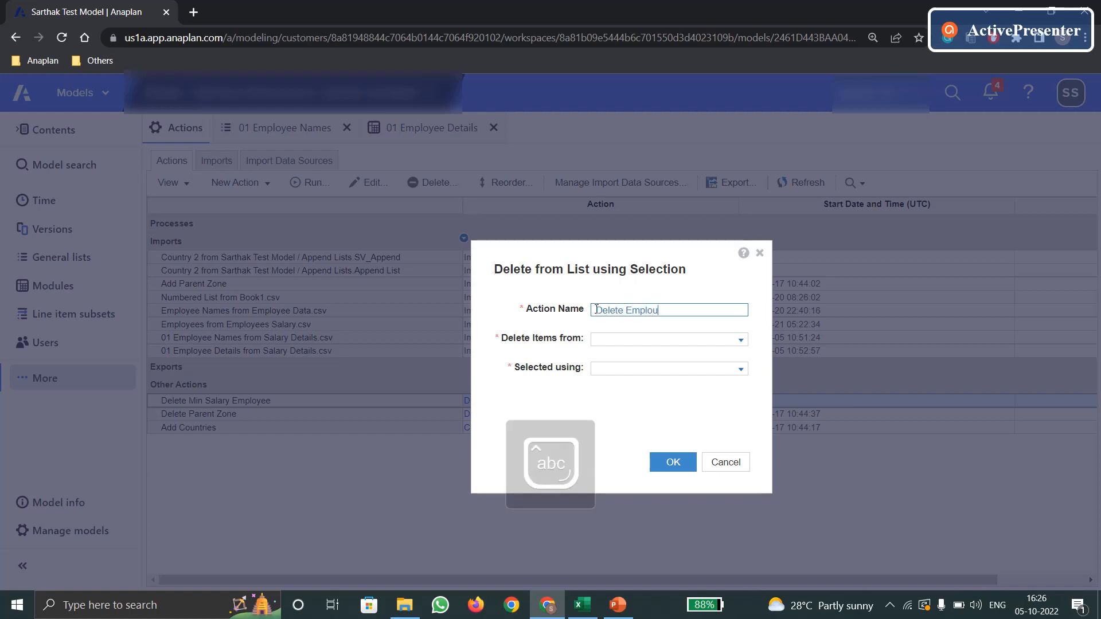
key("BackSpace")
type("yee")
key("Caps_Lock")
type("N")
key("Caps_Lock")
type("ames")
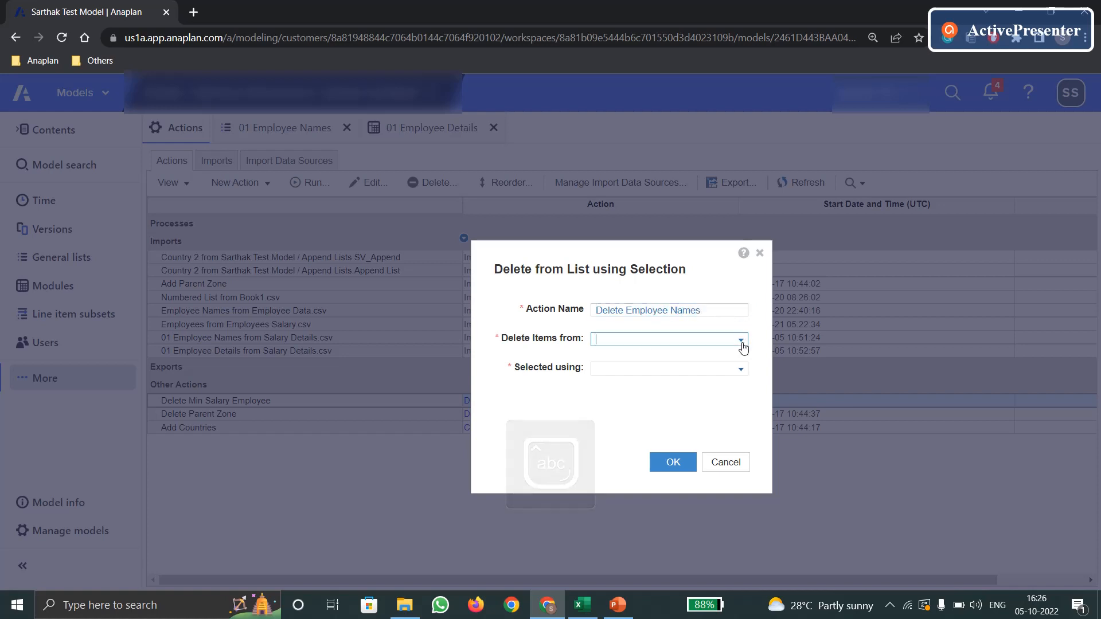
Set the action to delete items from 01 Employee Names, selected using '01 Employee Details'.Boolean?, and create it
left_click(741, 340)
scroll(659, 510, "down", 3)
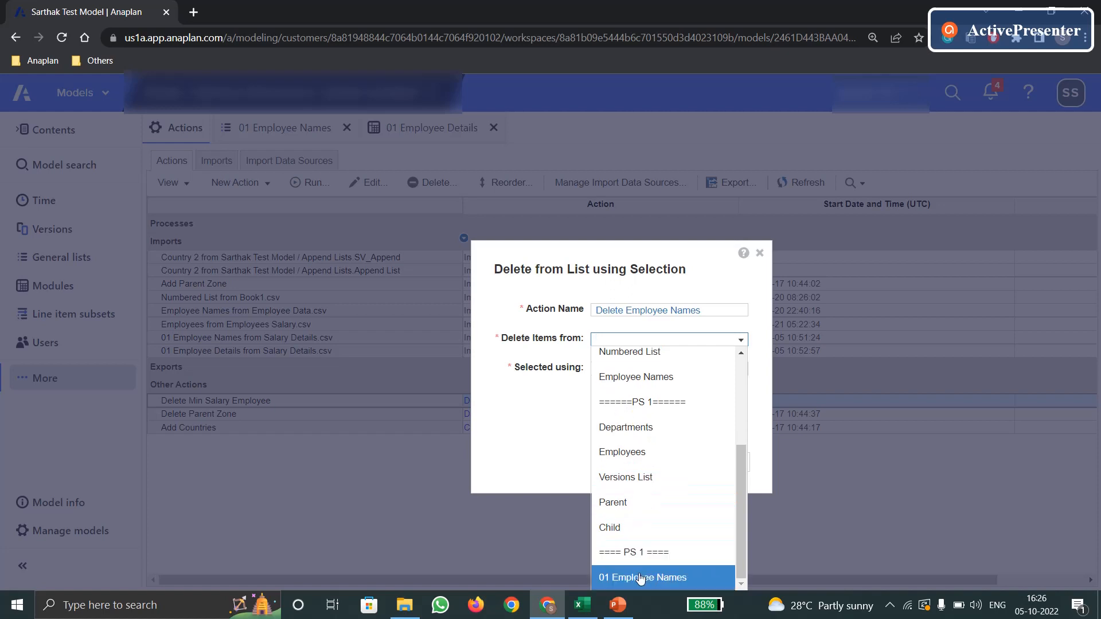
left_click(641, 579)
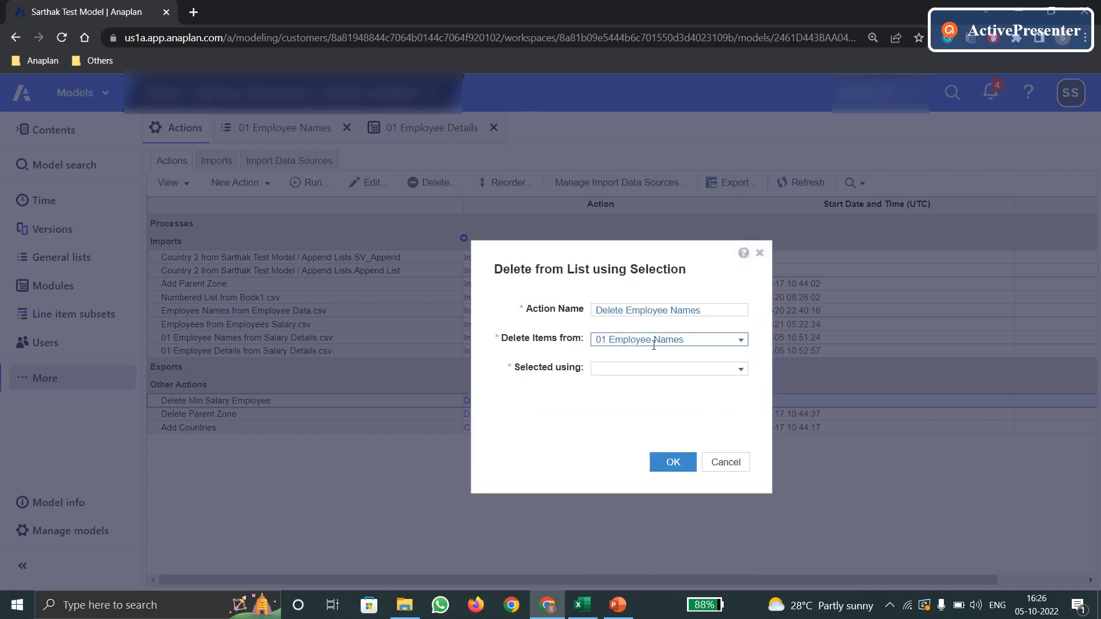
left_click(729, 370)
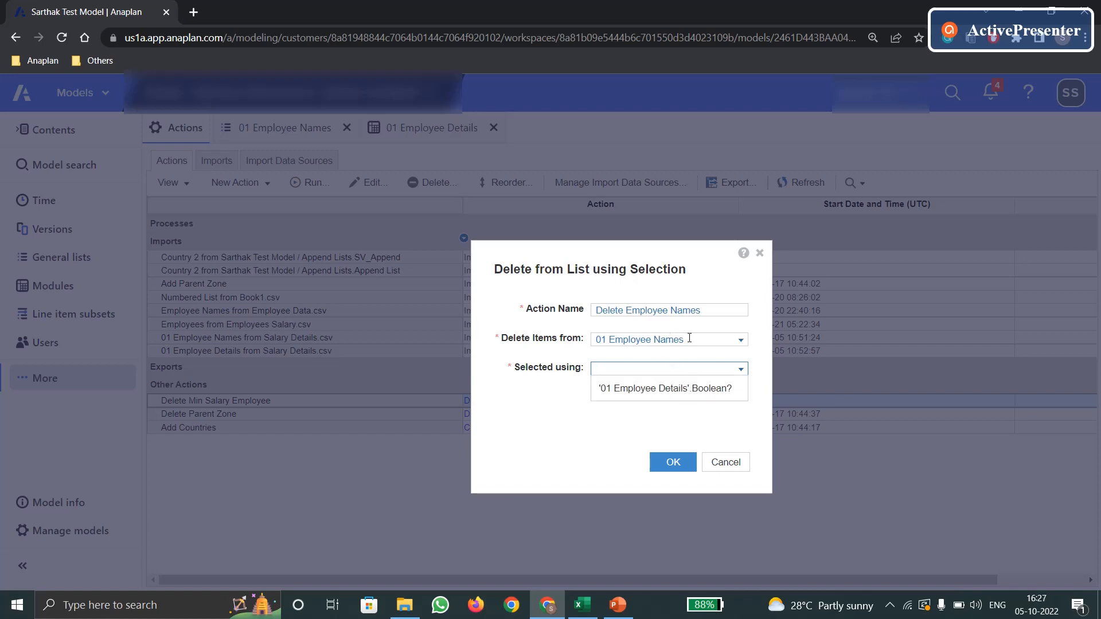
left_click(684, 390)
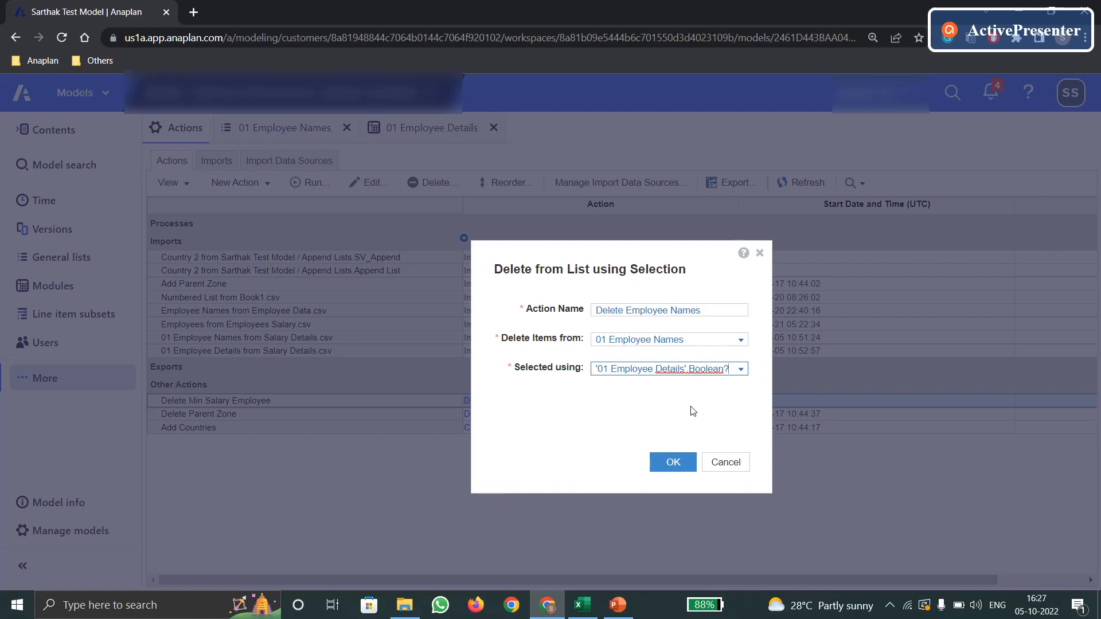
left_click(670, 462)
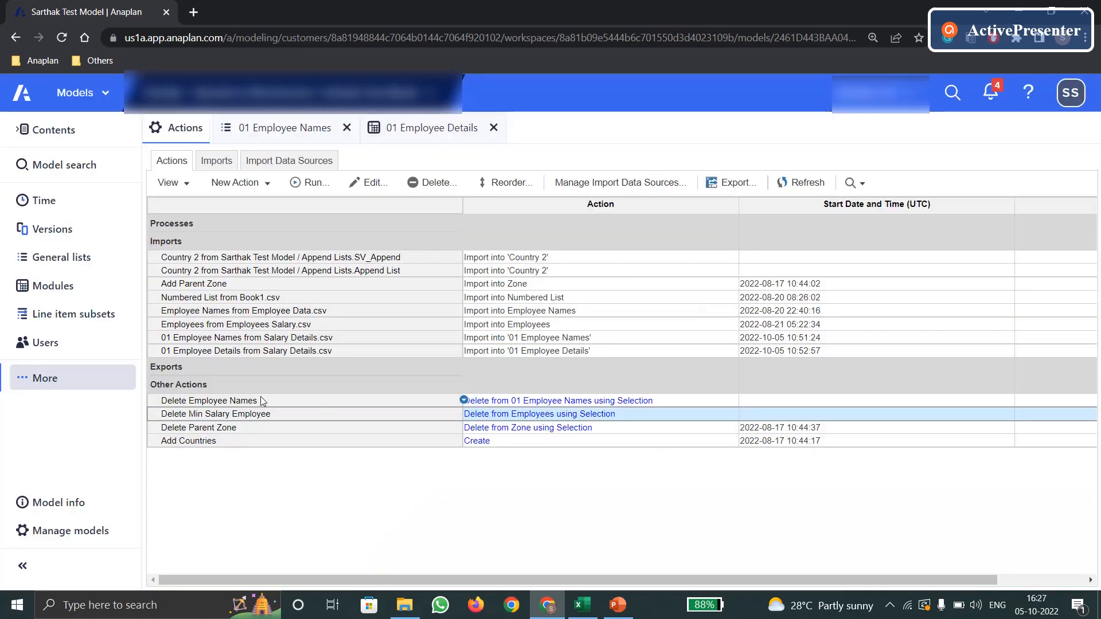
Run the Delete Employee Names action, confirm the deletion and dismiss its result message
left_click(267, 401)
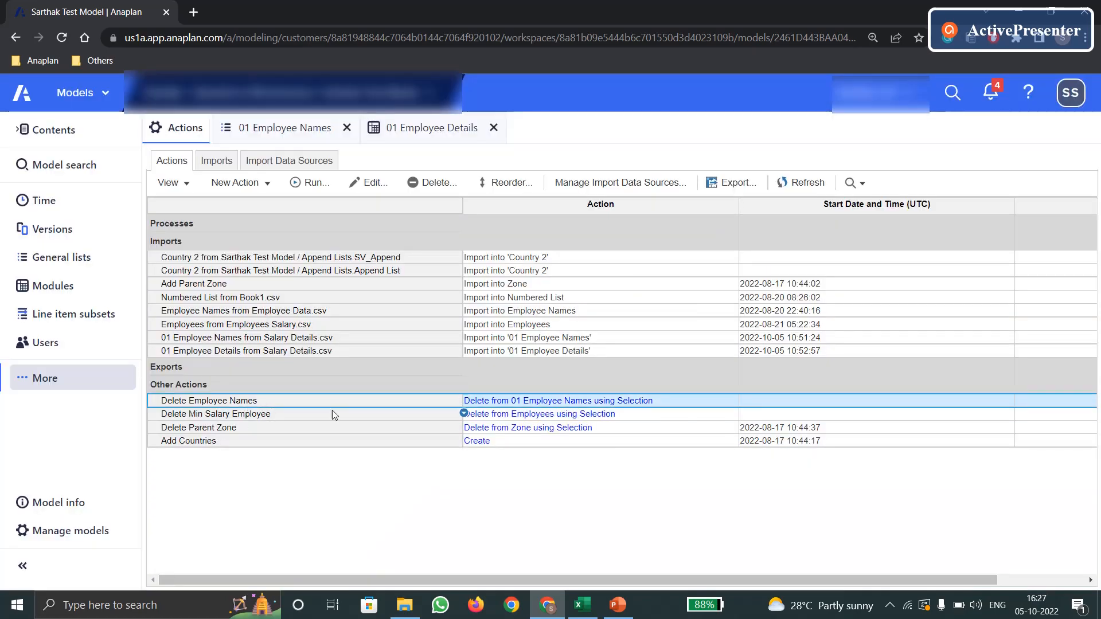
left_click(295, 188)
left_click(766, 427)
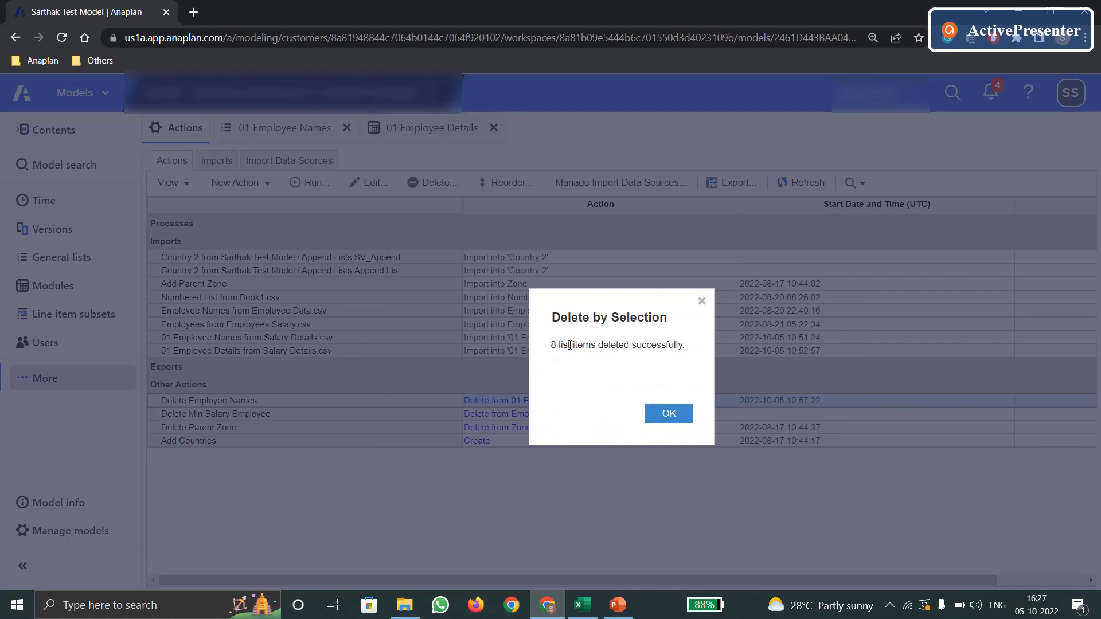
left_click(670, 415)
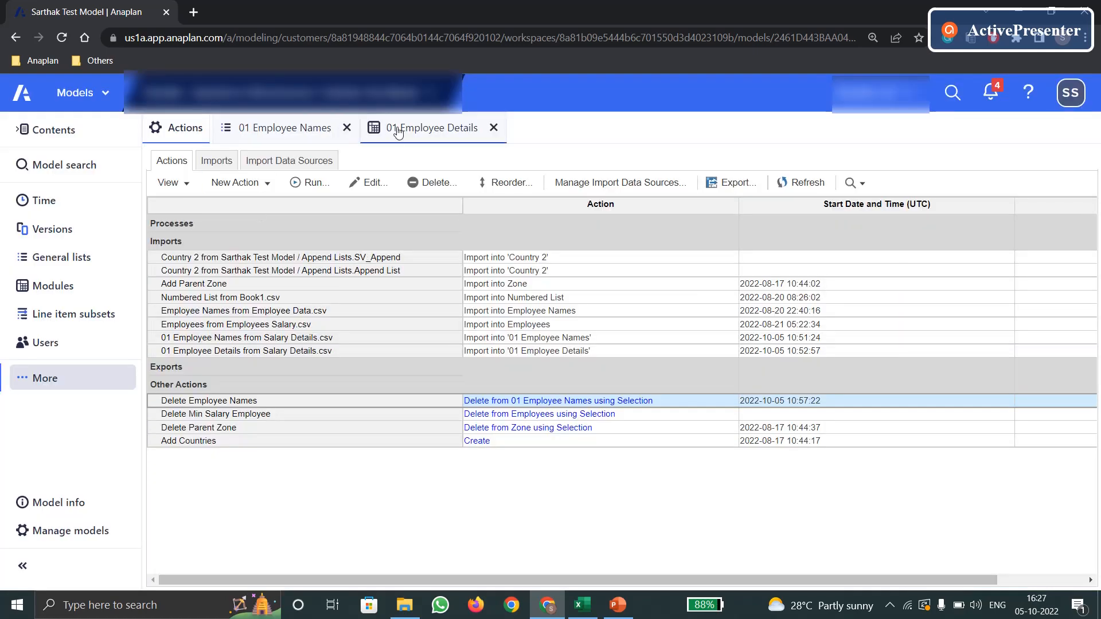
Review the remaining employees in the 01 Employee Details module and in the 01 Employee Names list's tree view
left_click(399, 131)
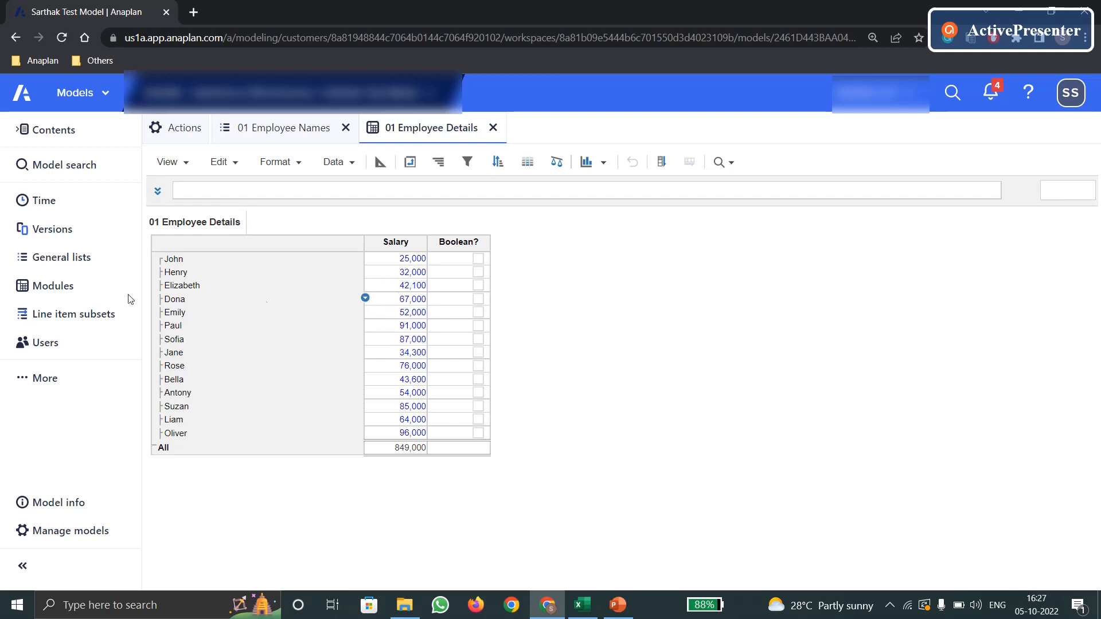
left_click(23, 258)
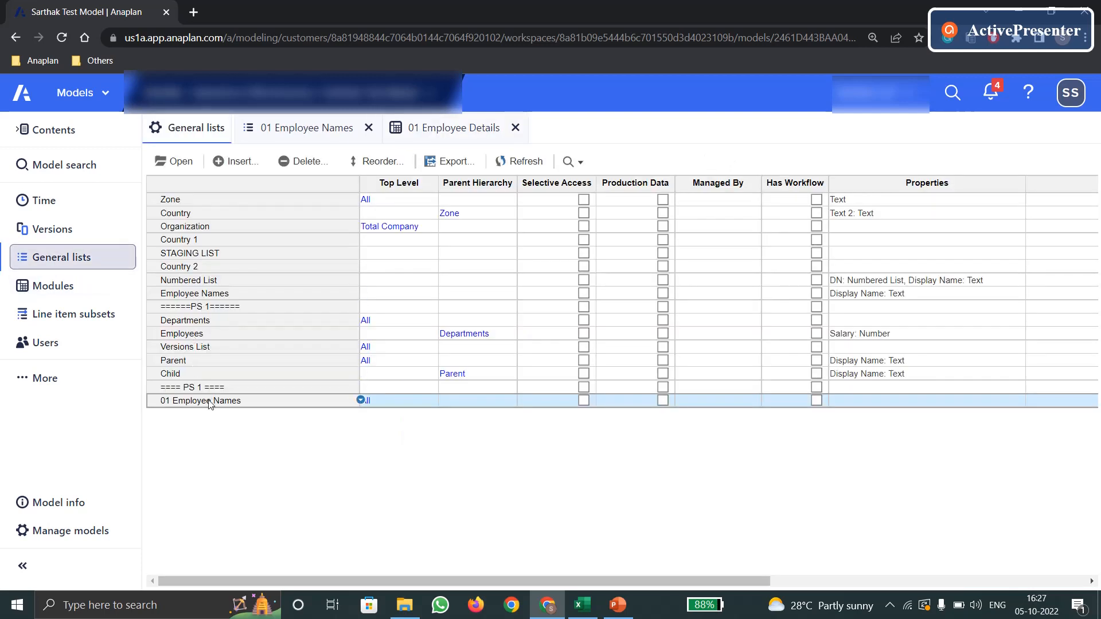
left_click(172, 161)
left_click(210, 290)
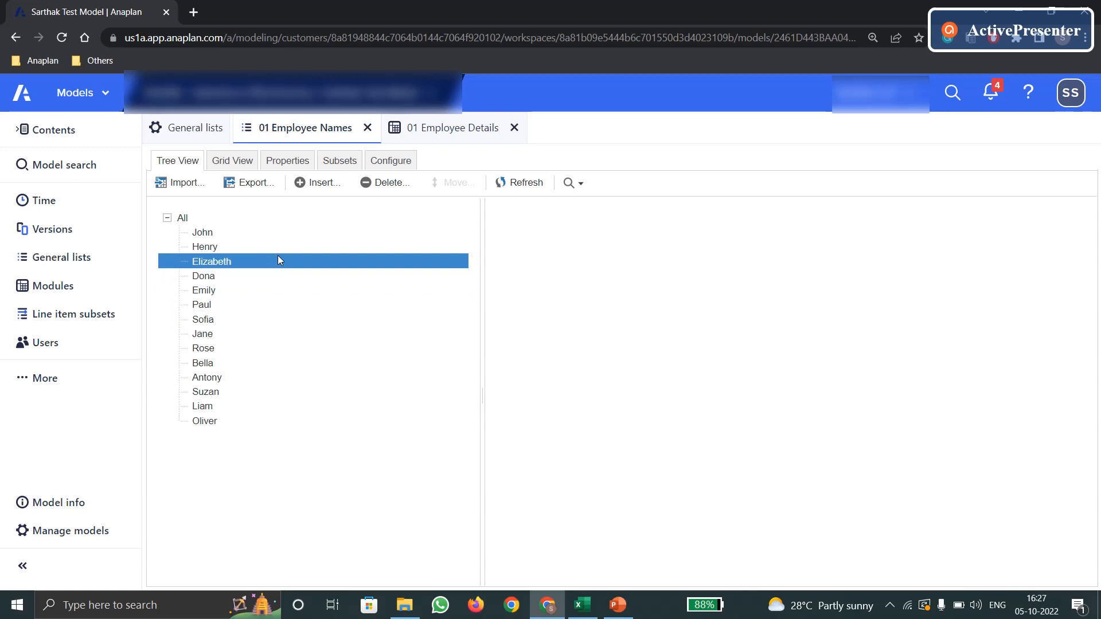
left_click(40, 378)
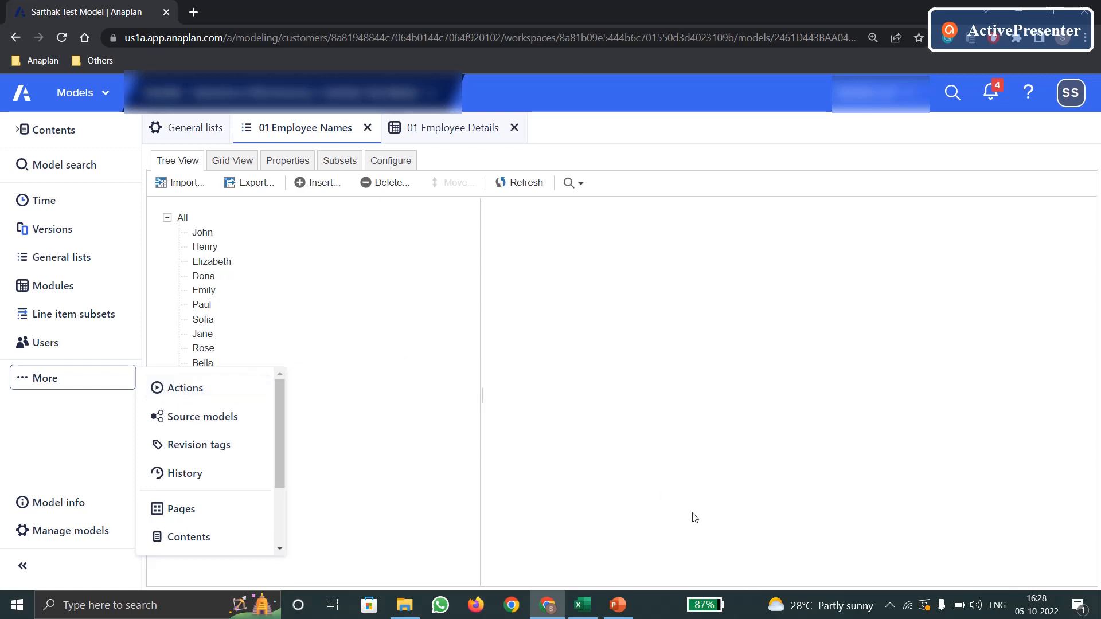
left_click(889, 605)
left_click(868, 582)
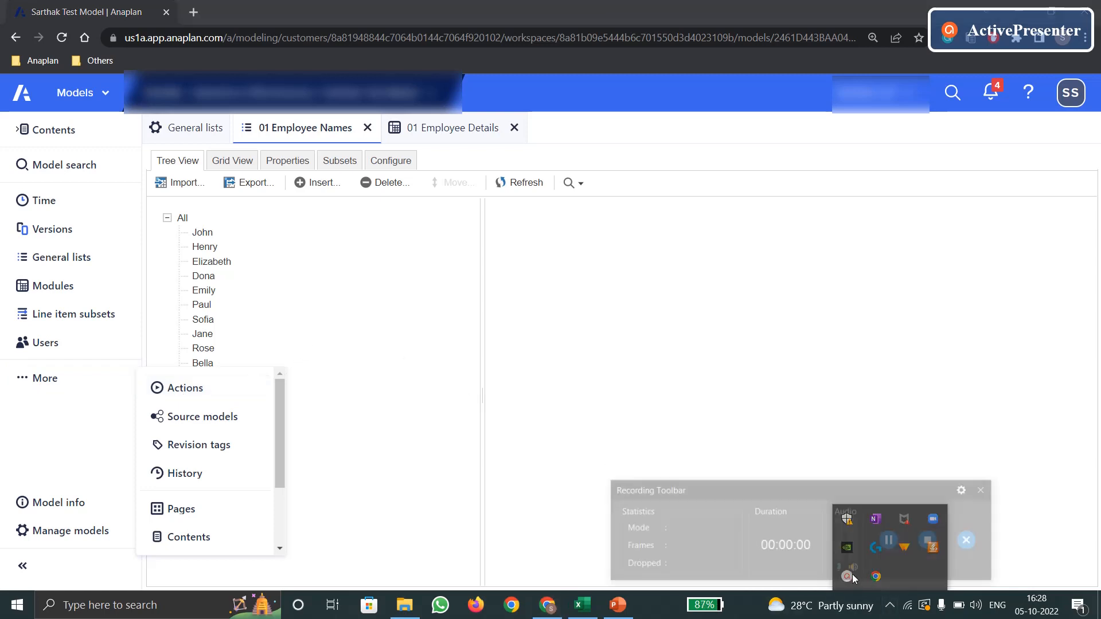